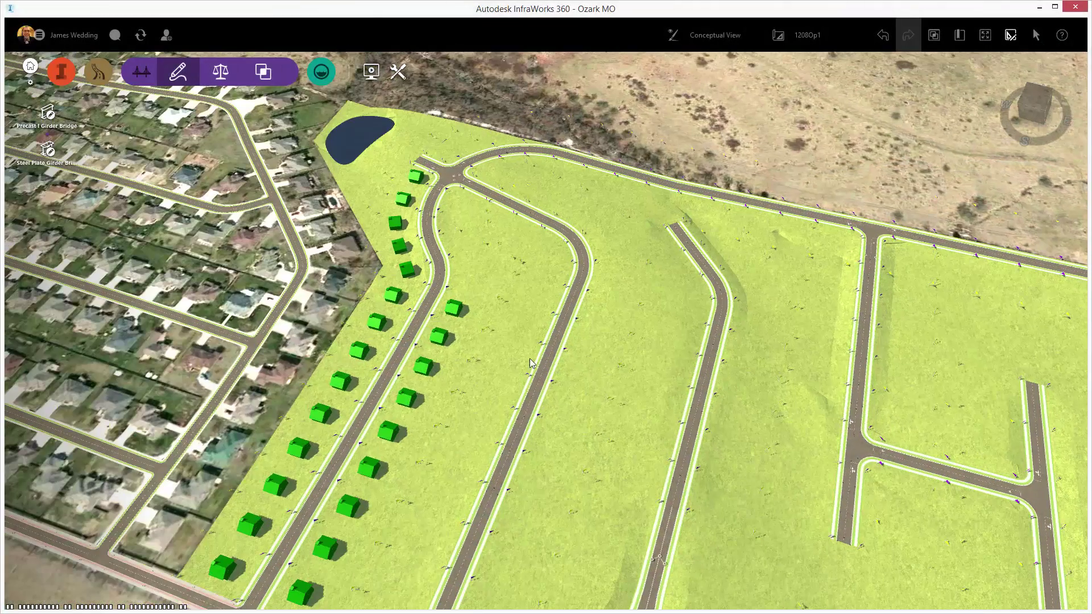
# Select the curving road to show its Road properties, then tilt and zoom in near ground level.
pyautogui.click(529, 370)
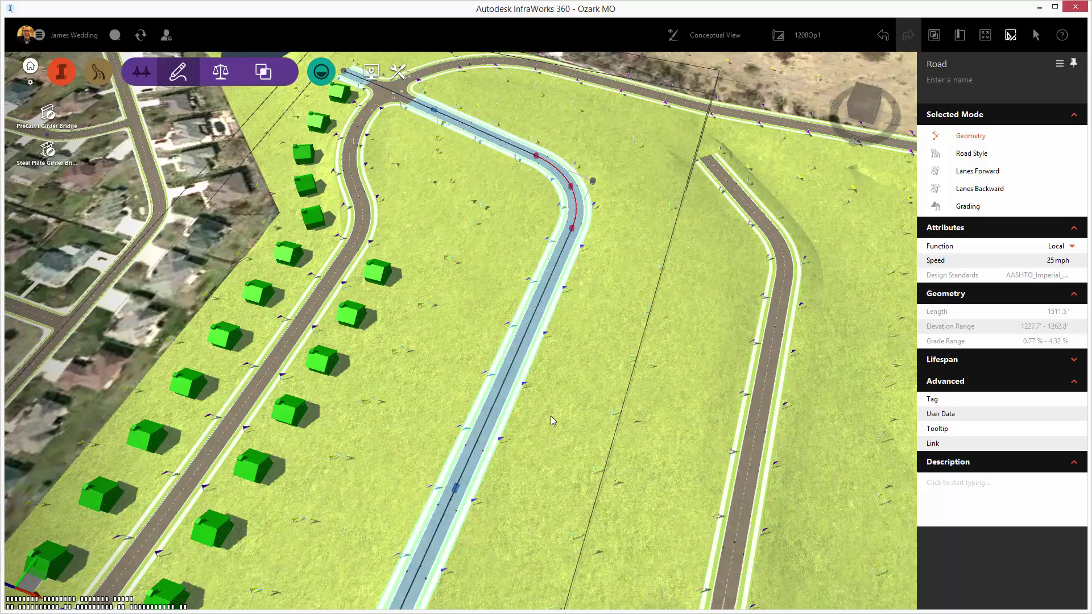
pyautogui.moveTo(551, 421); pyautogui.dragTo(540, 275, button='middle')
pyautogui.scroll(10, 540, 289)
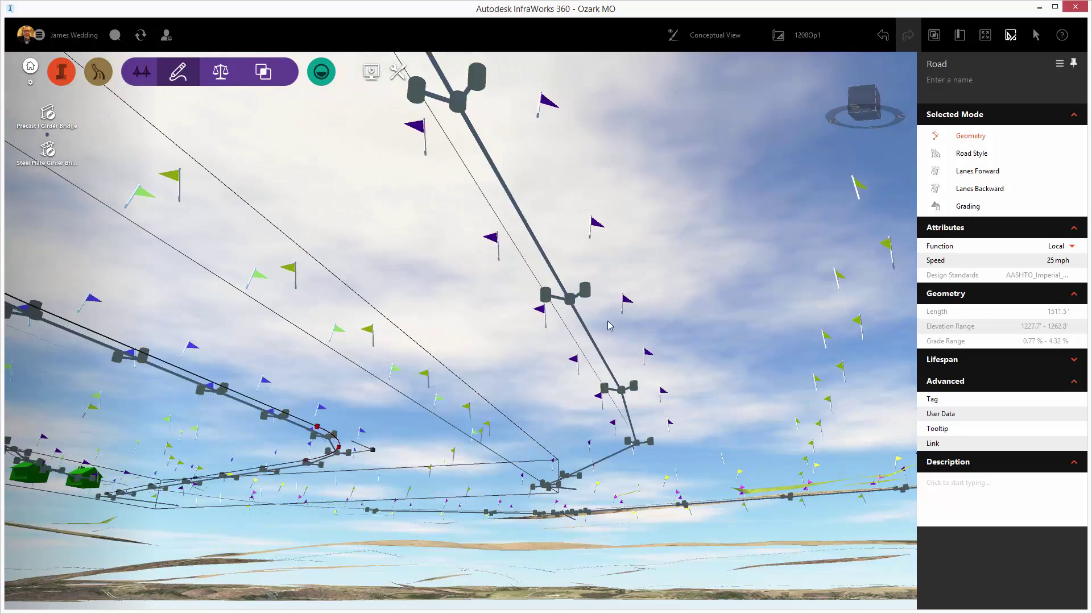
pyautogui.moveTo(596, 316); pyautogui.dragTo(718, 421, button='middle')
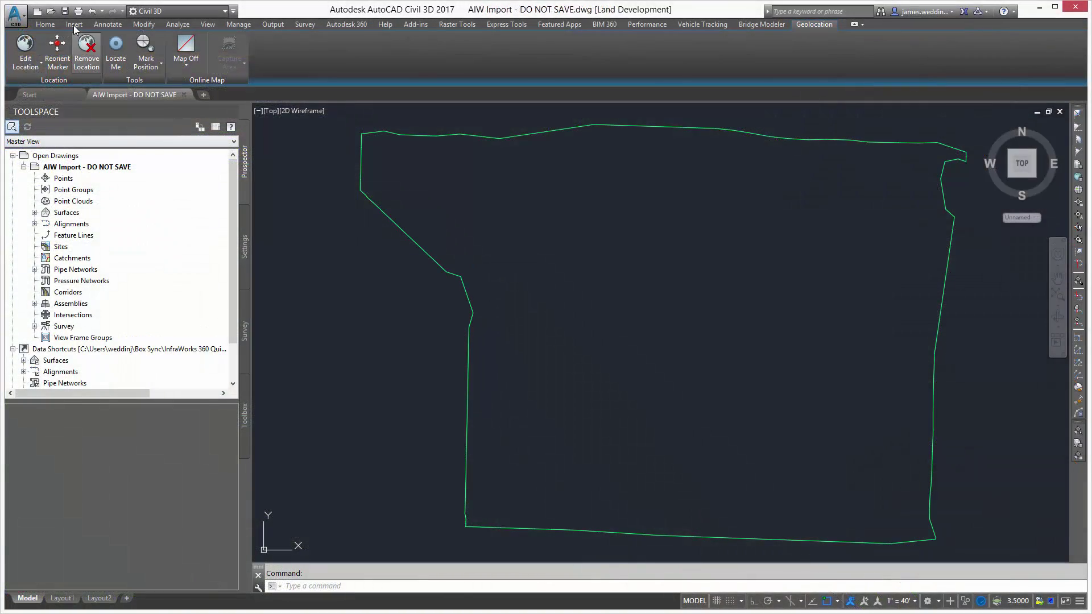
# Start Open InfraWorks 360 Model from the Insert tab's InfraWorks 360 menu.
pyautogui.click(74, 26)
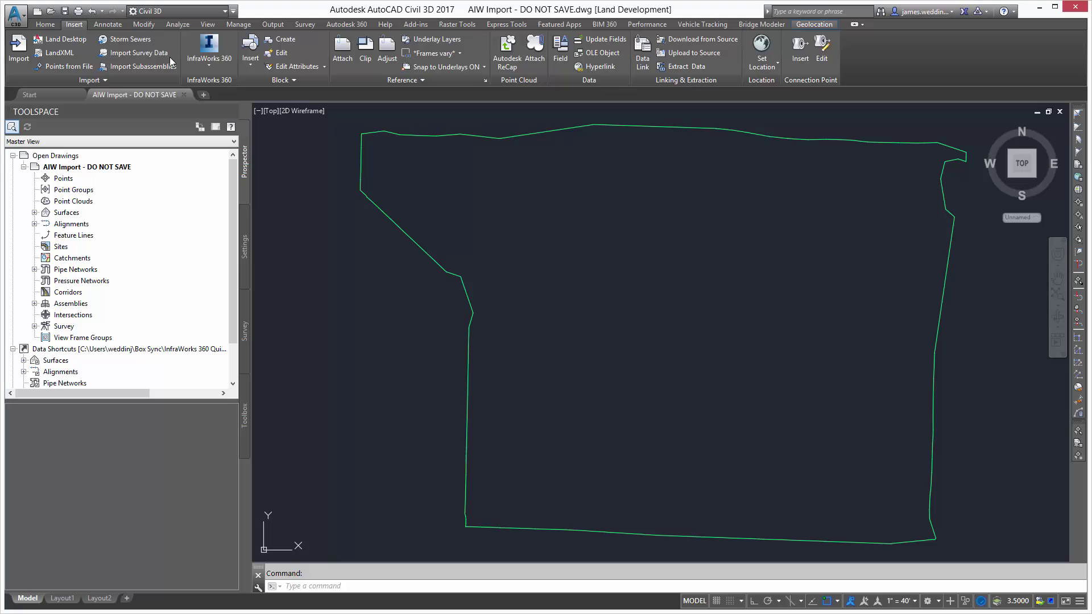
pyautogui.click(213, 64)
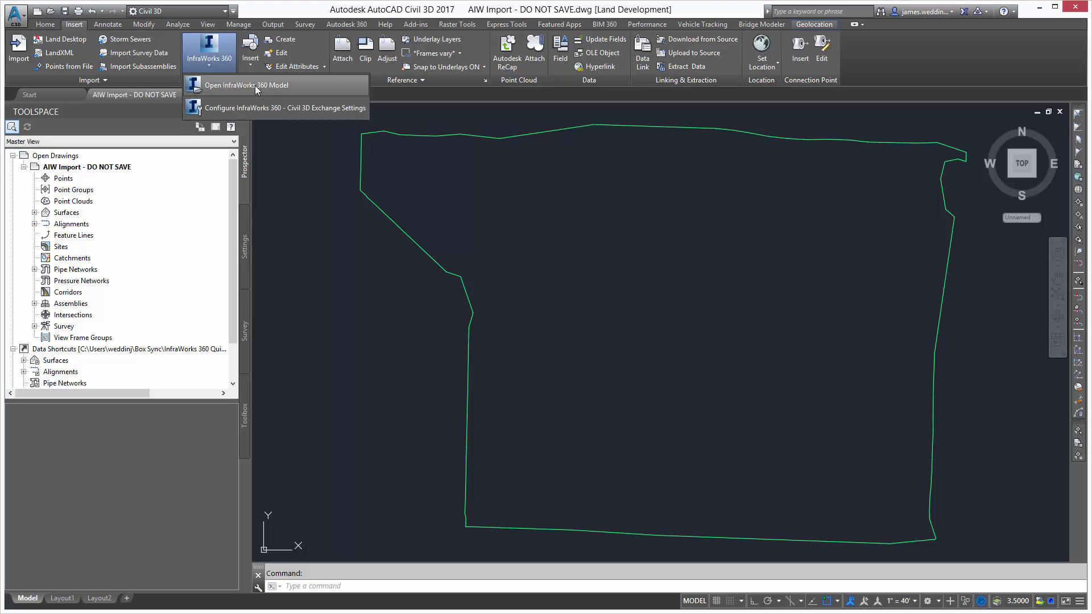
pyautogui.click(332, 87)
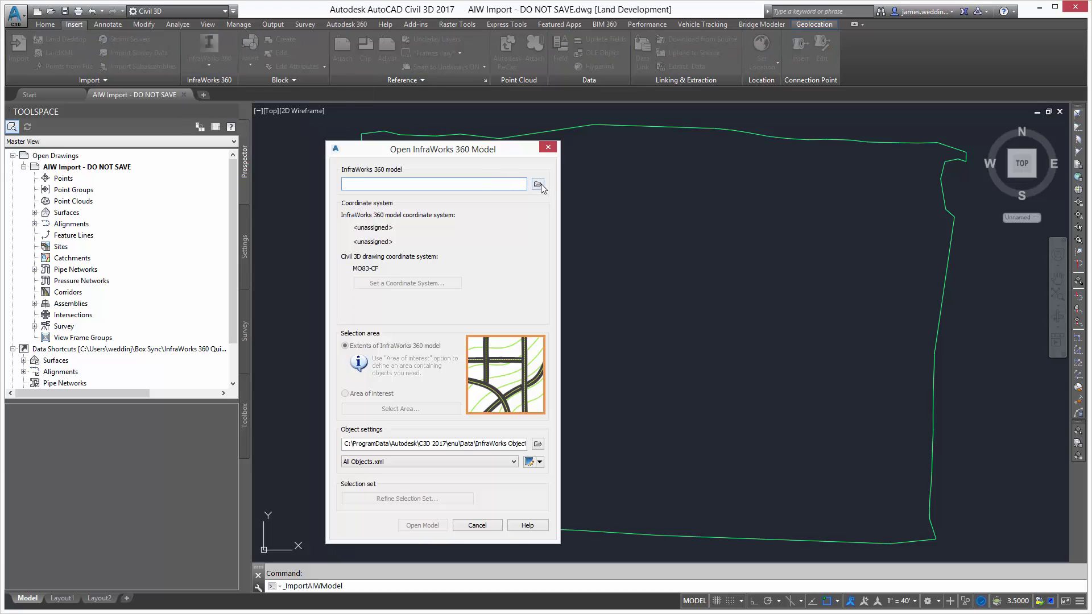
# Browse to Autodesk 360 > 101603 and open Ozark MO.sqlite.
pyautogui.click(538, 185)
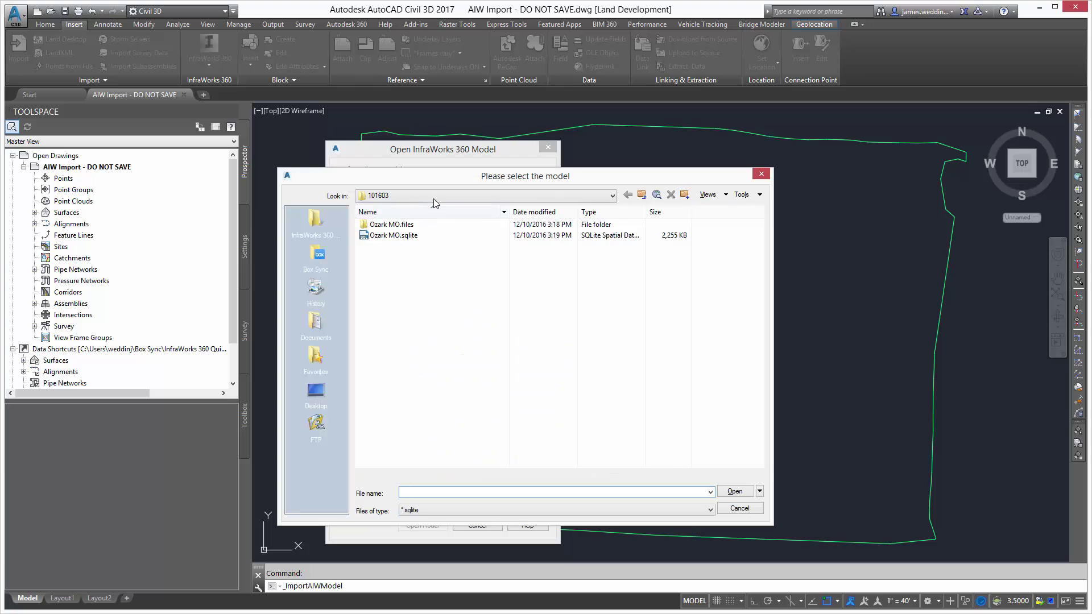
pyautogui.click(434, 200)
pyautogui.click(464, 244)
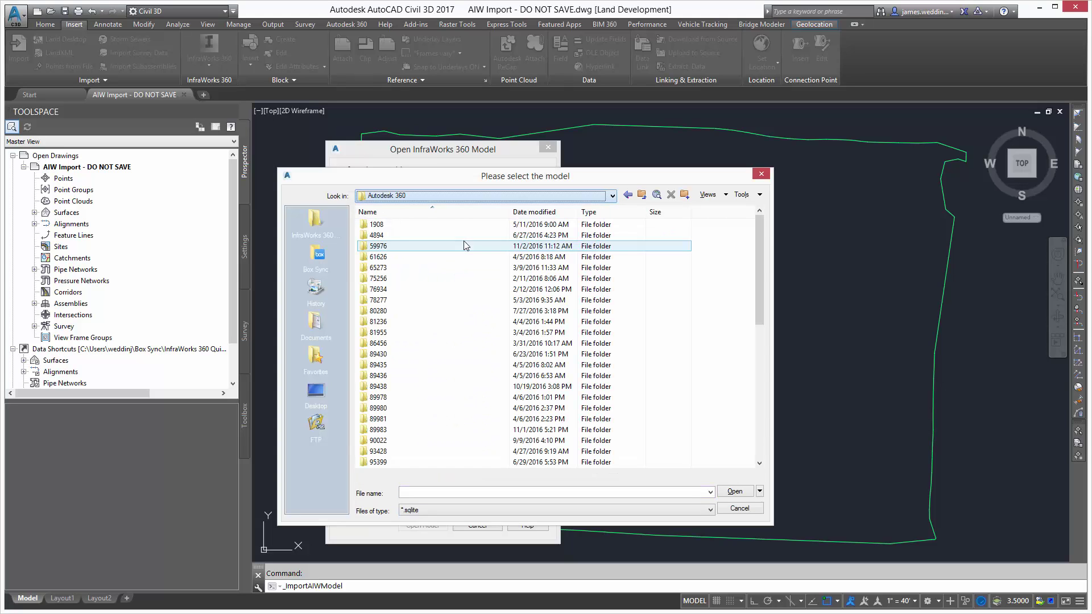
pyautogui.click(541, 212)
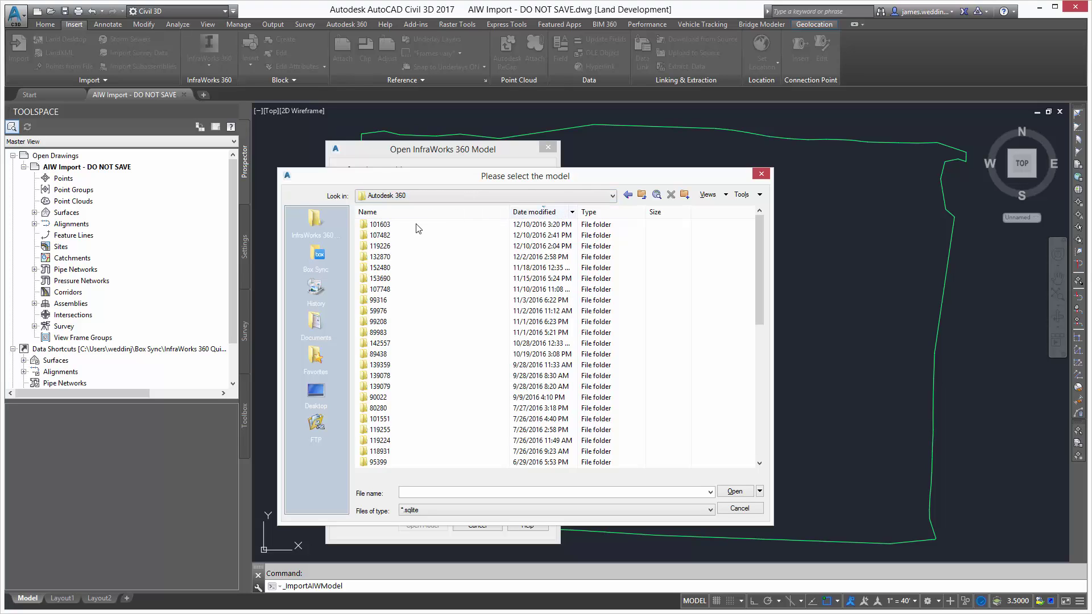
pyautogui.doubleClick(414, 229)
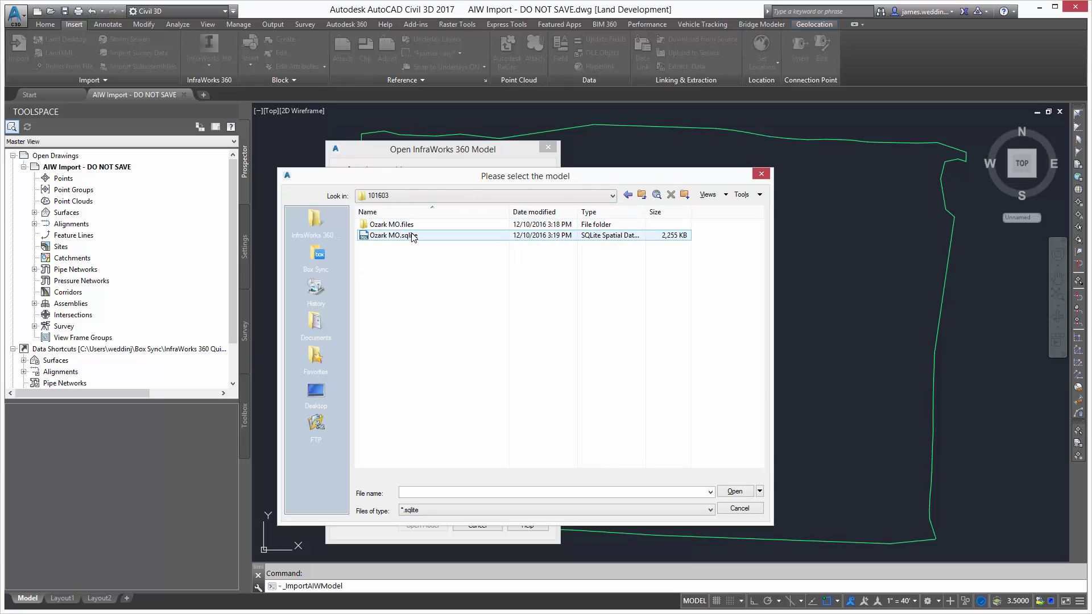
pyautogui.doubleClick(415, 237)
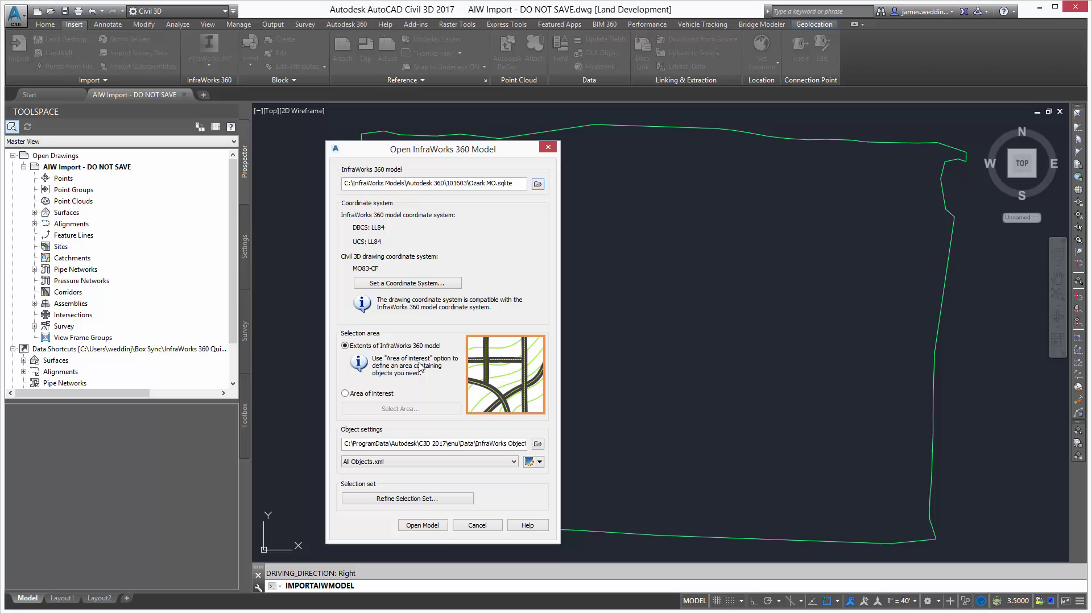
# Window a rectangular area of interest around the green subdivision boundary on the aerial map.
pyautogui.click(402, 409)
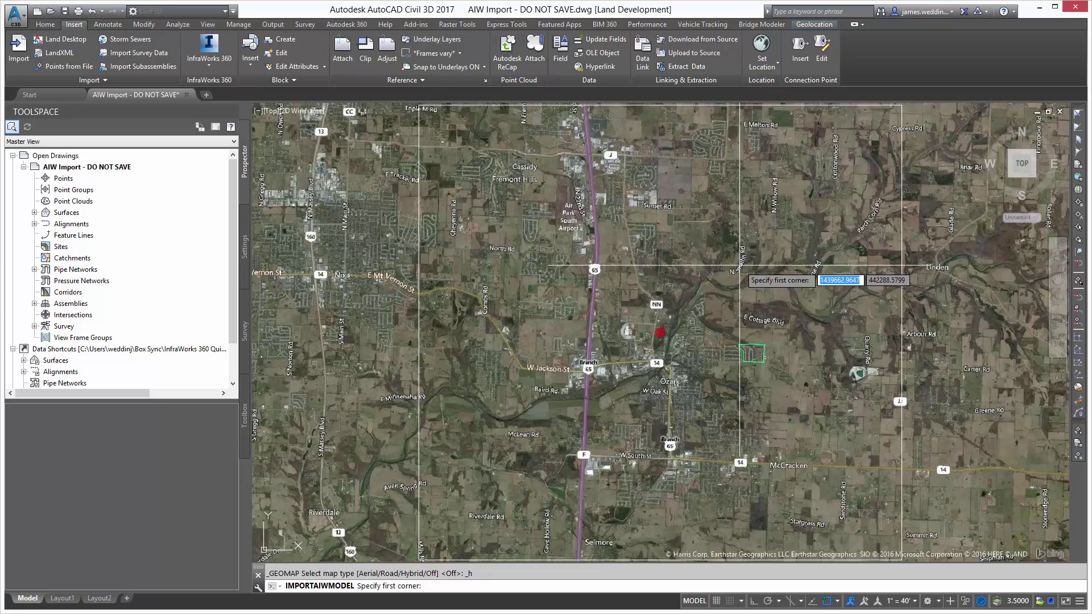
pyautogui.scroll(8, 731, 324)
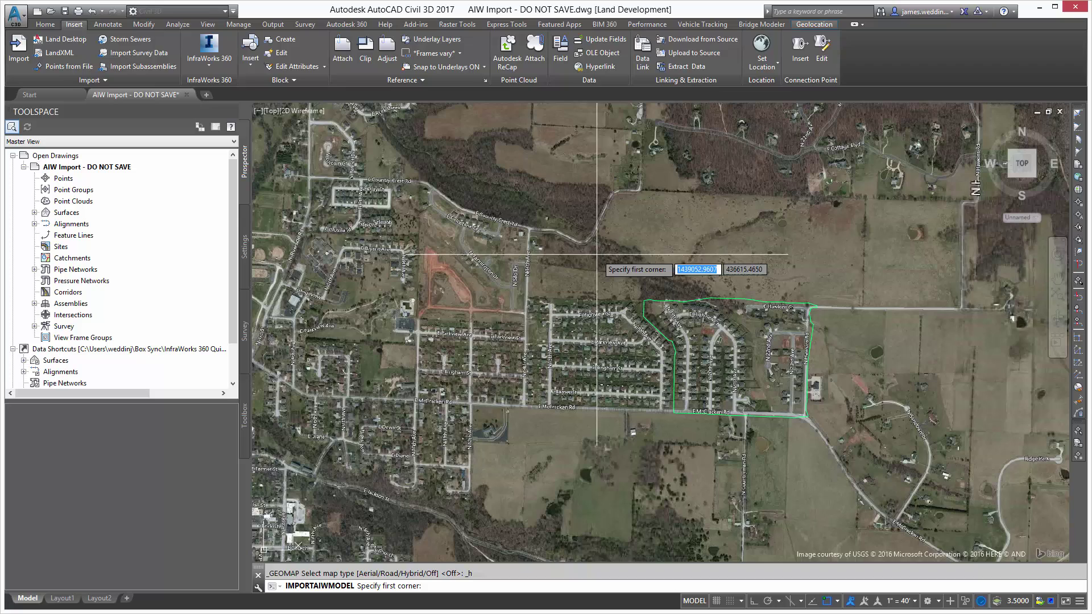
pyautogui.click(592, 251)
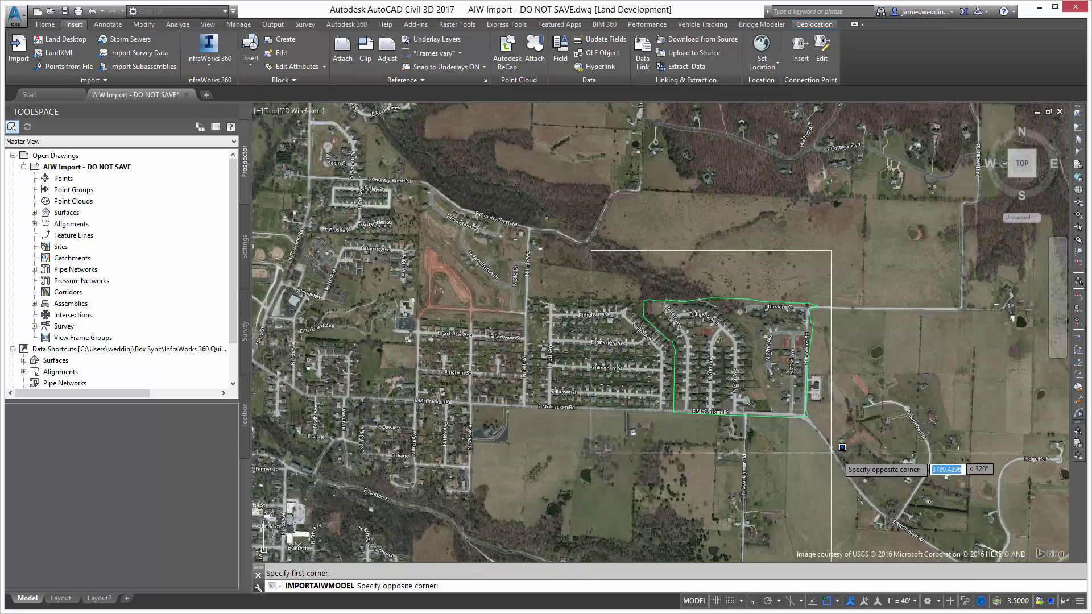
pyautogui.click(881, 449)
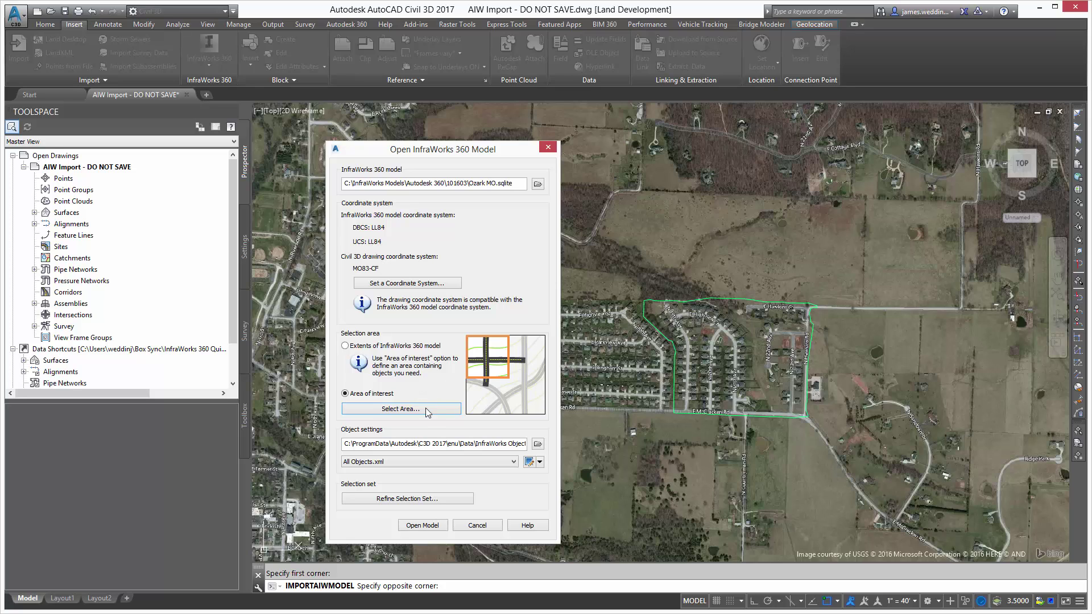
# In Refine Selection Set, uncheck AIW_Existing_Transportation and AIW_Proposed_Ground, review the list and confirm.
pyautogui.click(414, 500)
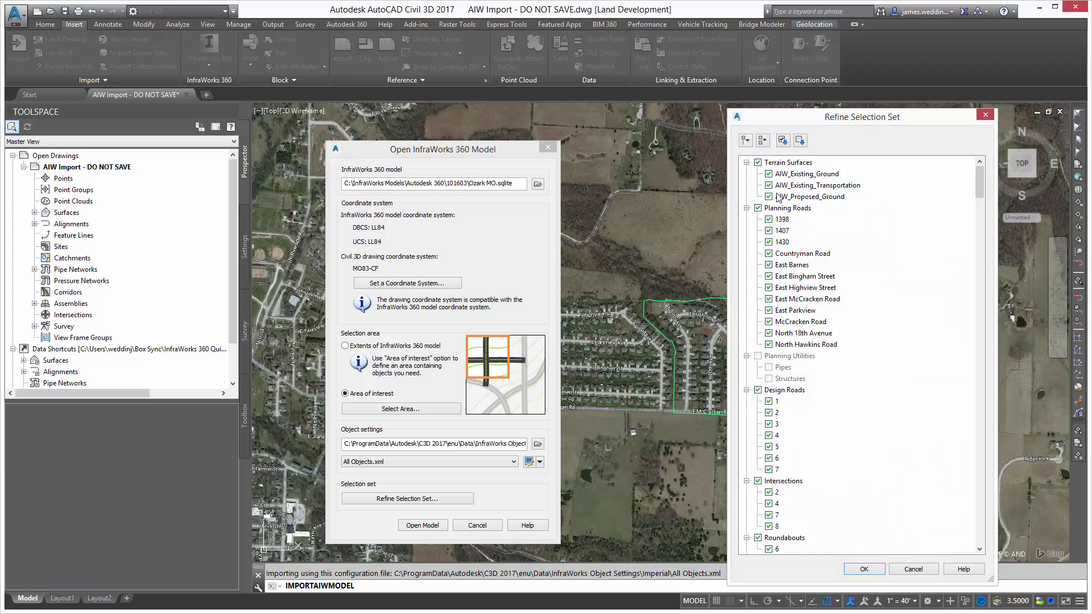
pyautogui.click(770, 186)
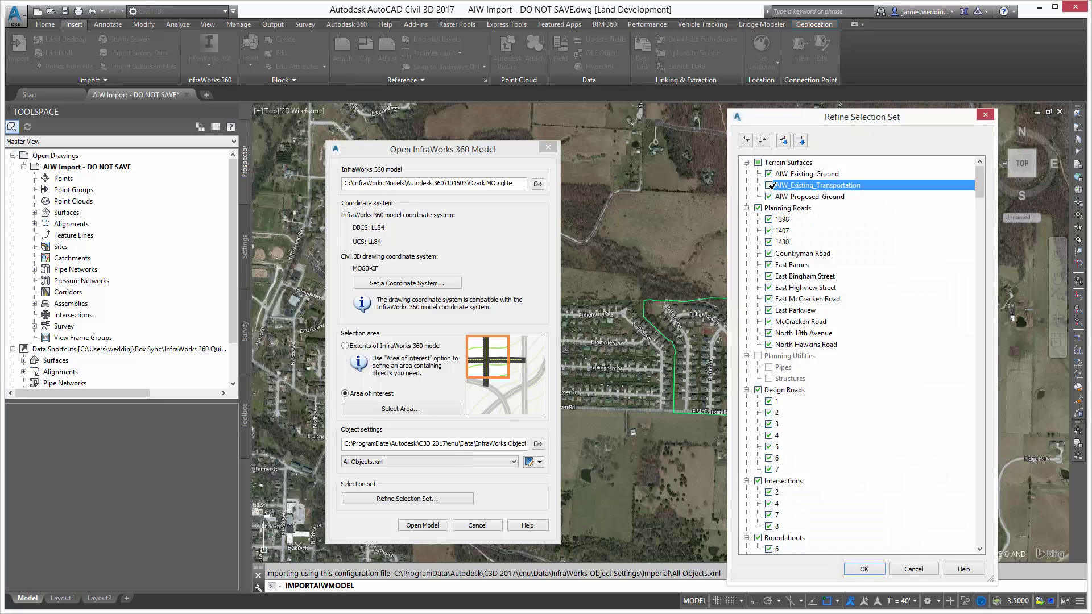
pyautogui.click(771, 197)
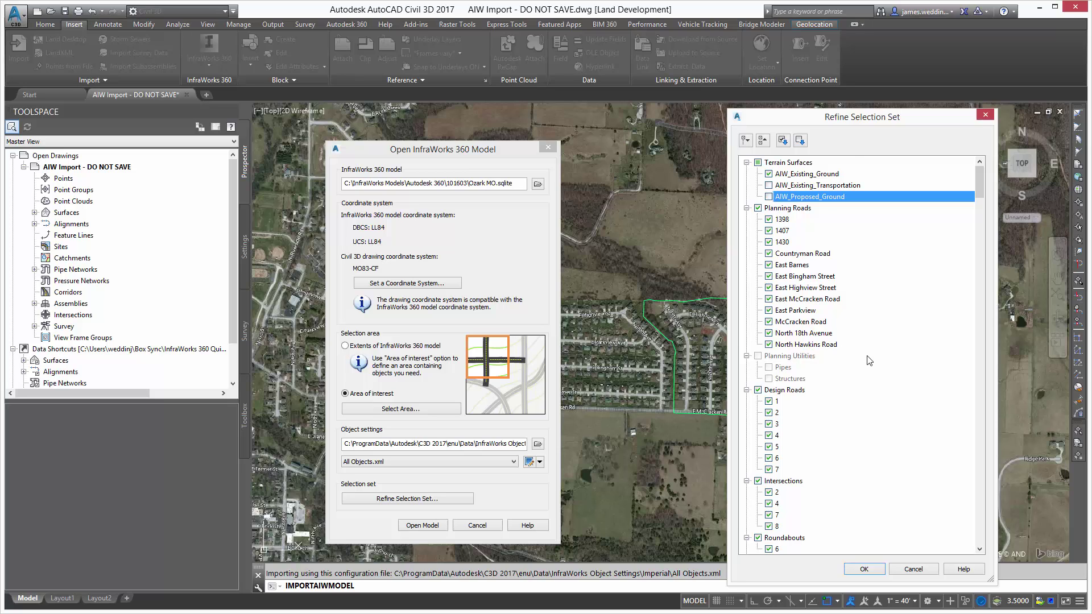
pyautogui.scroll(-5, 869, 360)
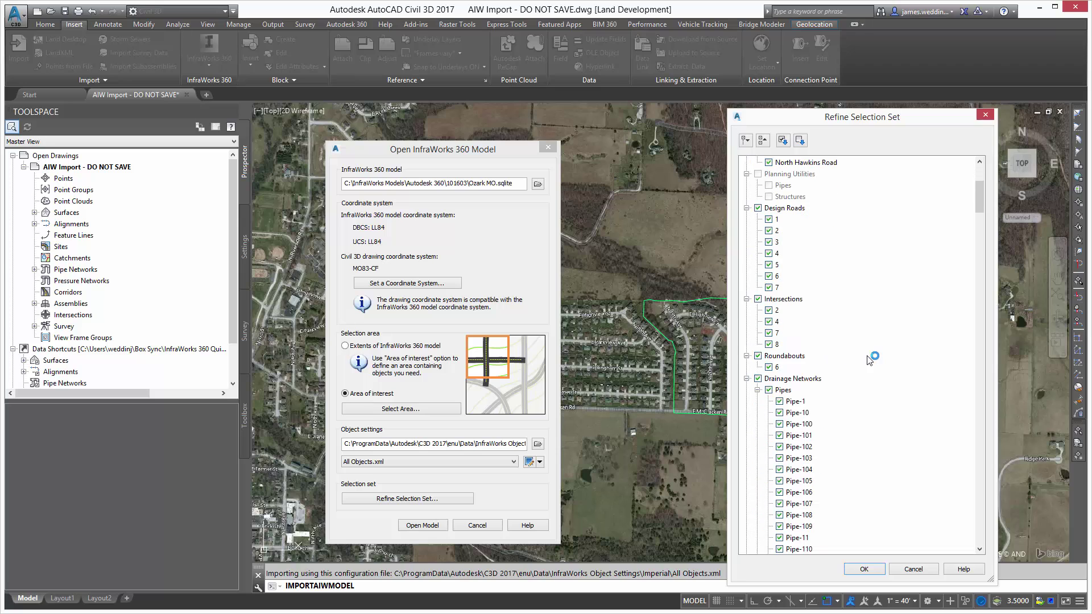
pyautogui.scroll(-4, 807, 394)
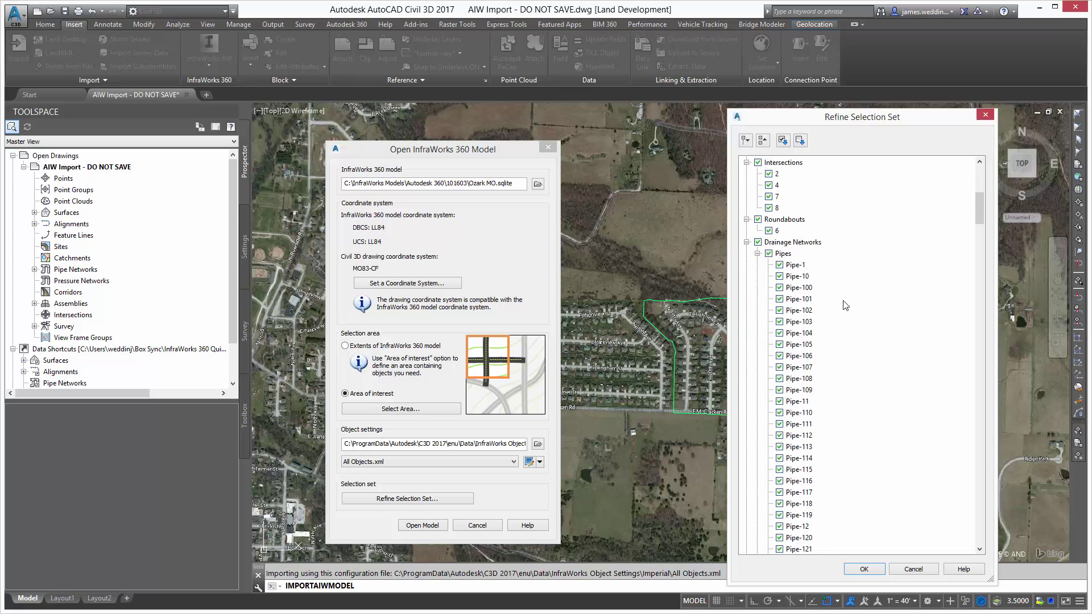
pyautogui.scroll(-7, 840, 266)
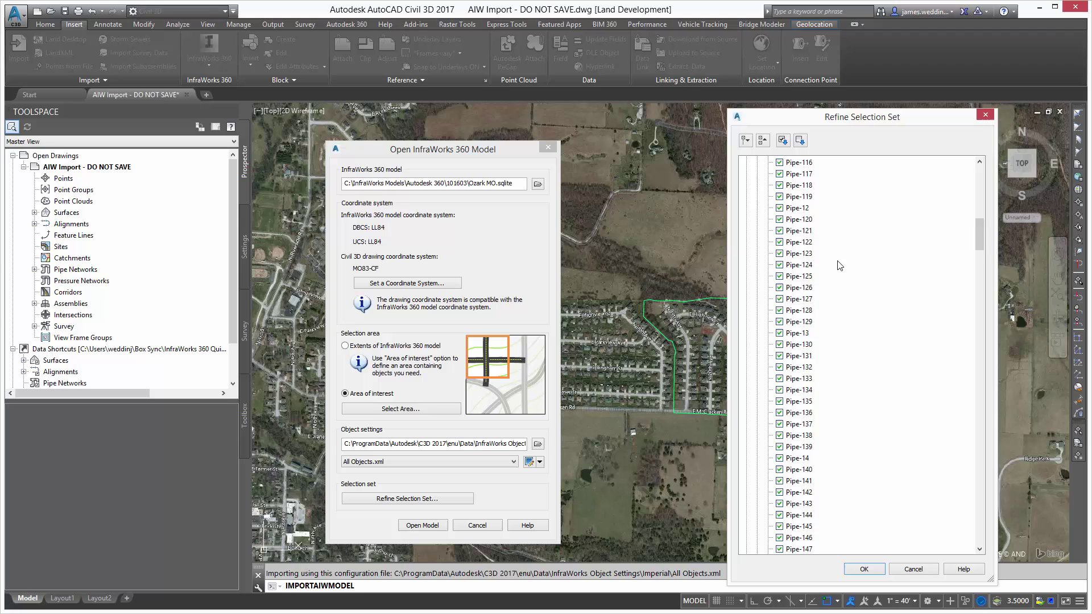
pyautogui.scroll(-20, 841, 266)
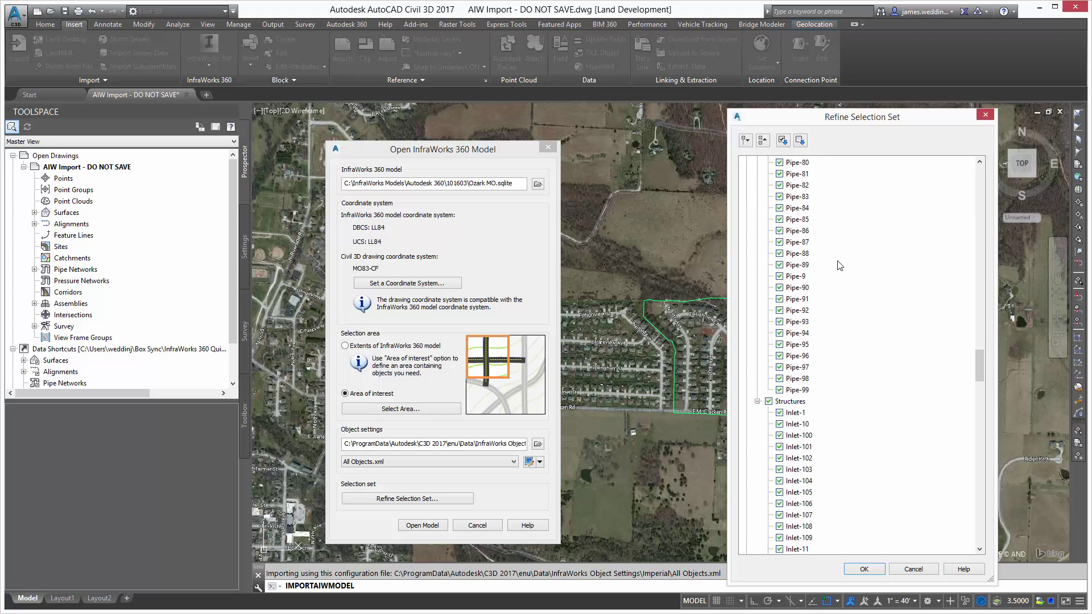
pyautogui.scroll(-20, 840, 266)
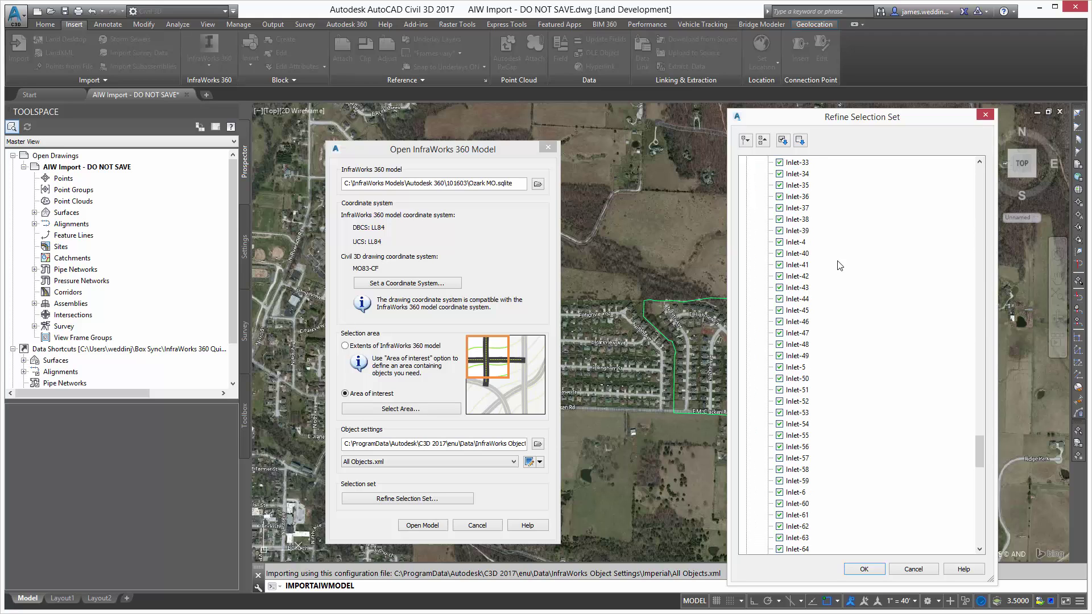
pyautogui.scroll(-10, 840, 266)
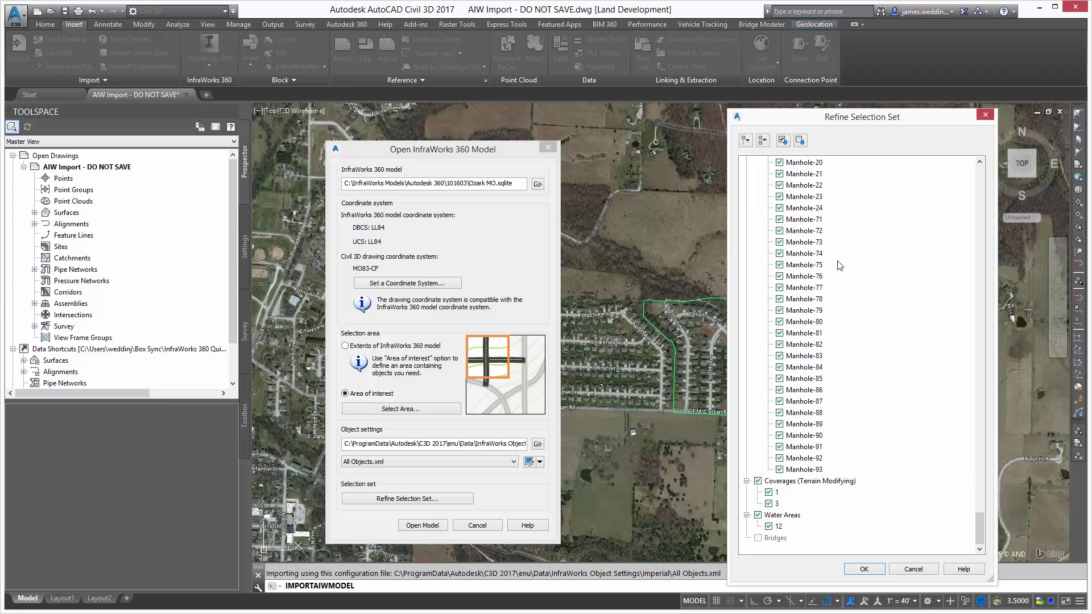
pyautogui.click(865, 570)
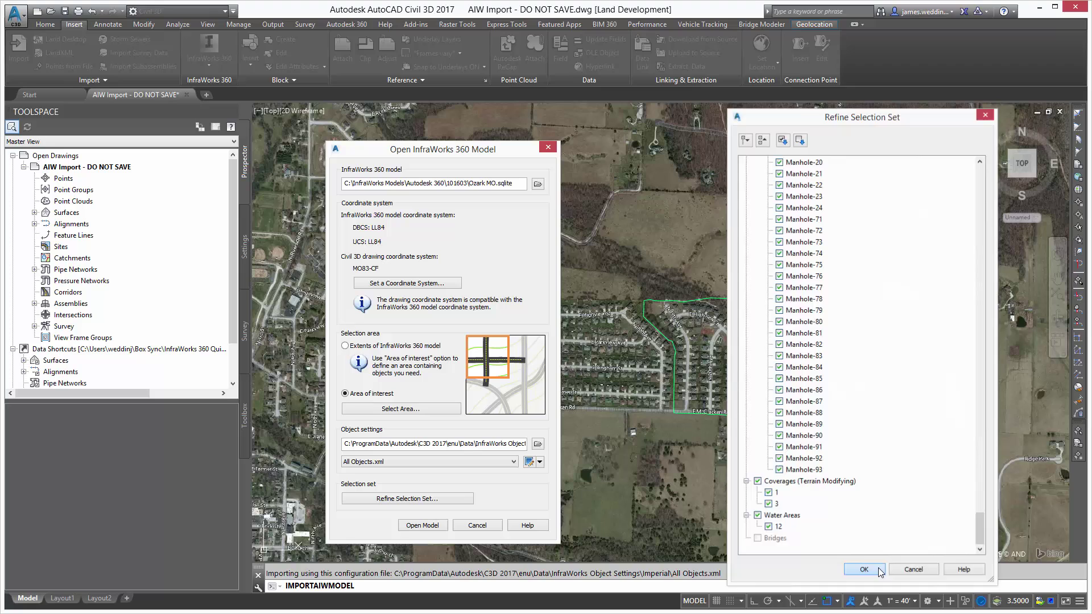
# Import the InfraWorks model and centre the imported site in the drawing.
pyautogui.click(423, 526)
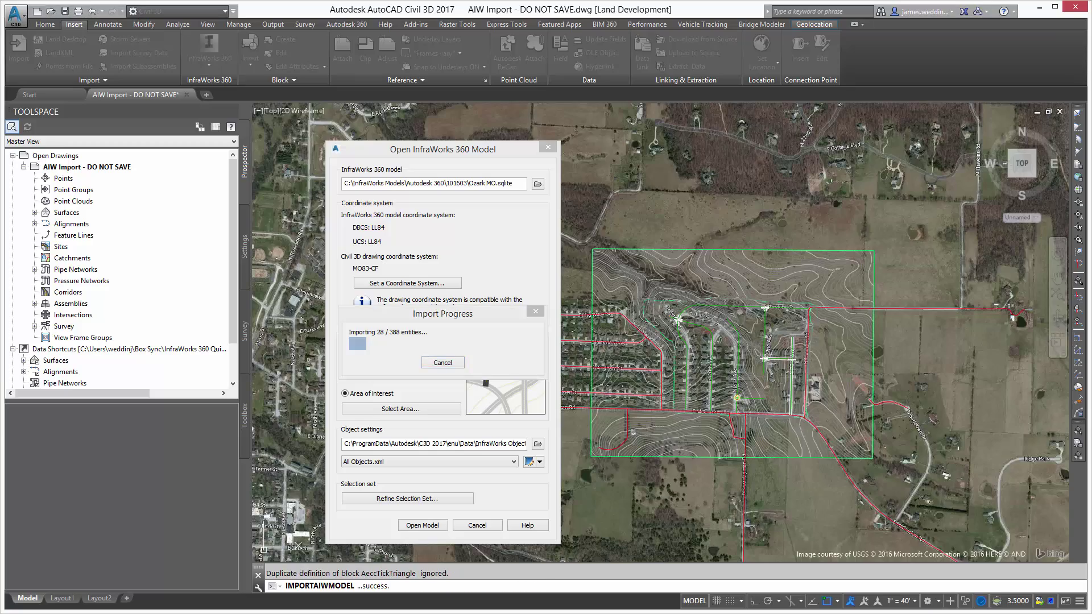
pyautogui.scroll(2, 809, 343)
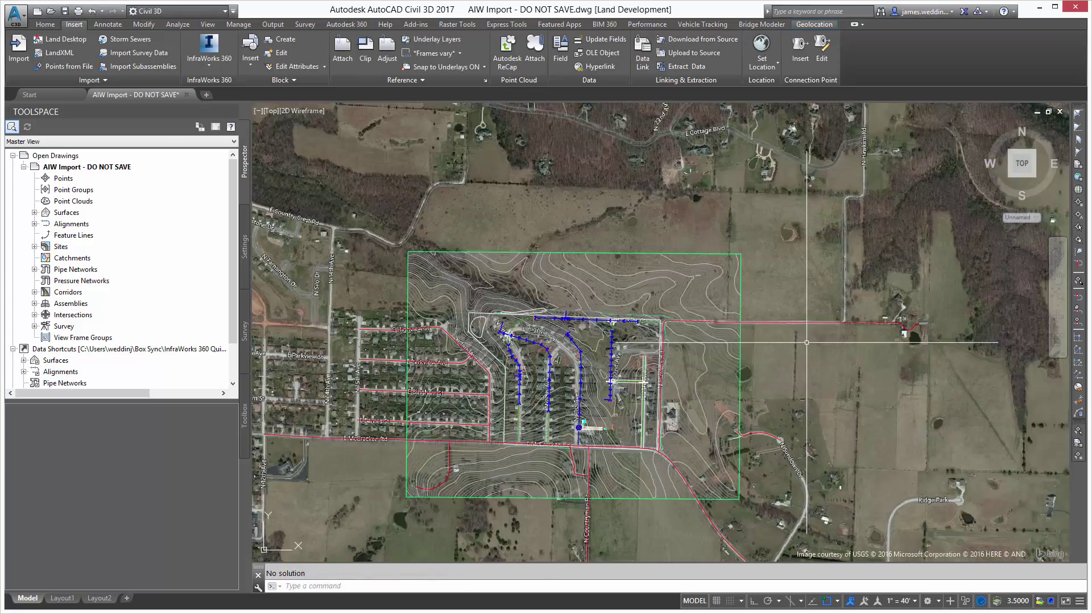
pyautogui.moveTo(809, 343); pyautogui.dragTo(847, 348, button='middle')
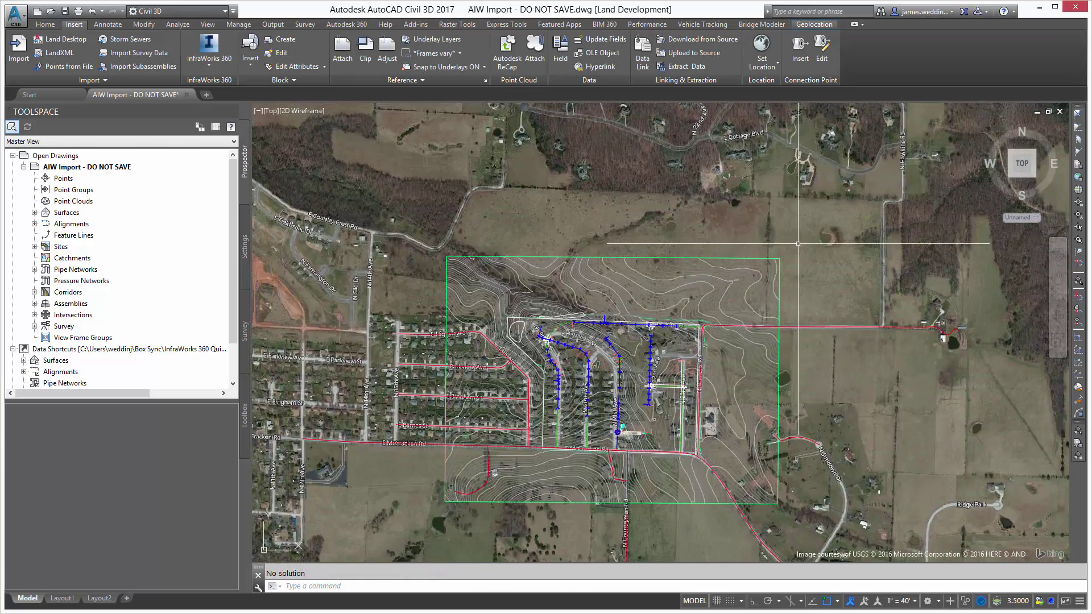
# Set the Geolocation background map to Map Off and zoom in on the road alignments.
pyautogui.click(825, 27)
pyautogui.click(191, 57)
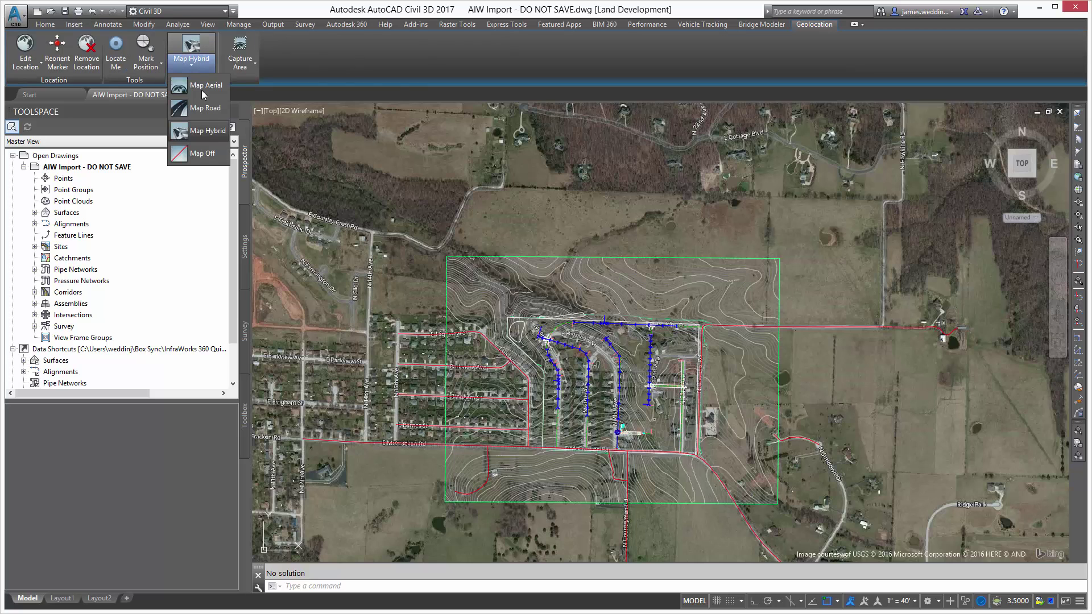
pyautogui.click(204, 153)
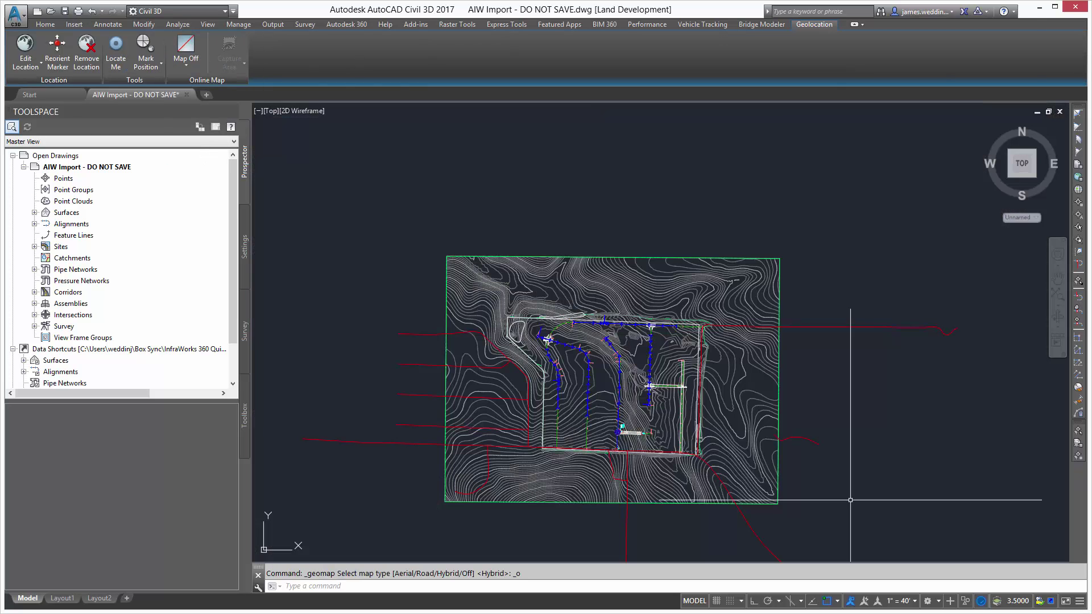
pyautogui.click(855, 484)
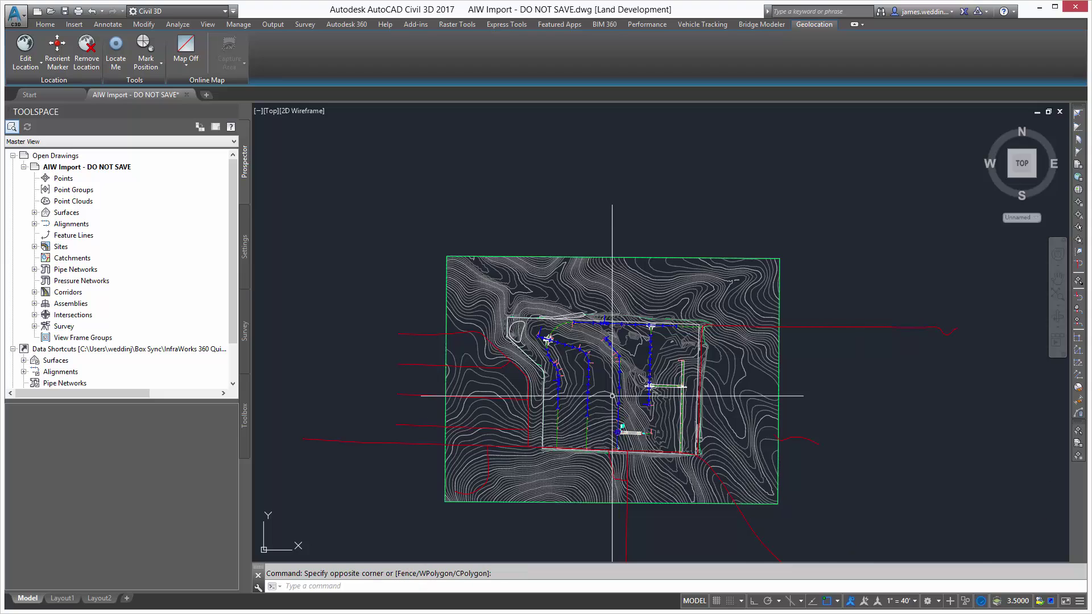
pyautogui.scroll(2, 612, 396)
pyautogui.scroll(2, 612, 396)
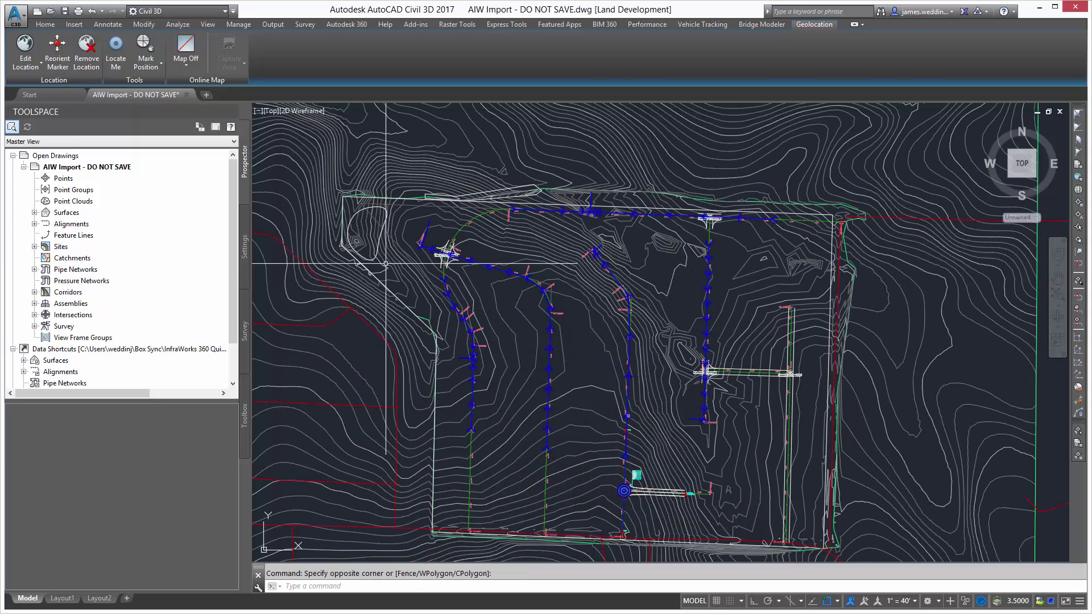
pyautogui.scroll(4, 613, 395)
pyautogui.scroll(2, 466, 461)
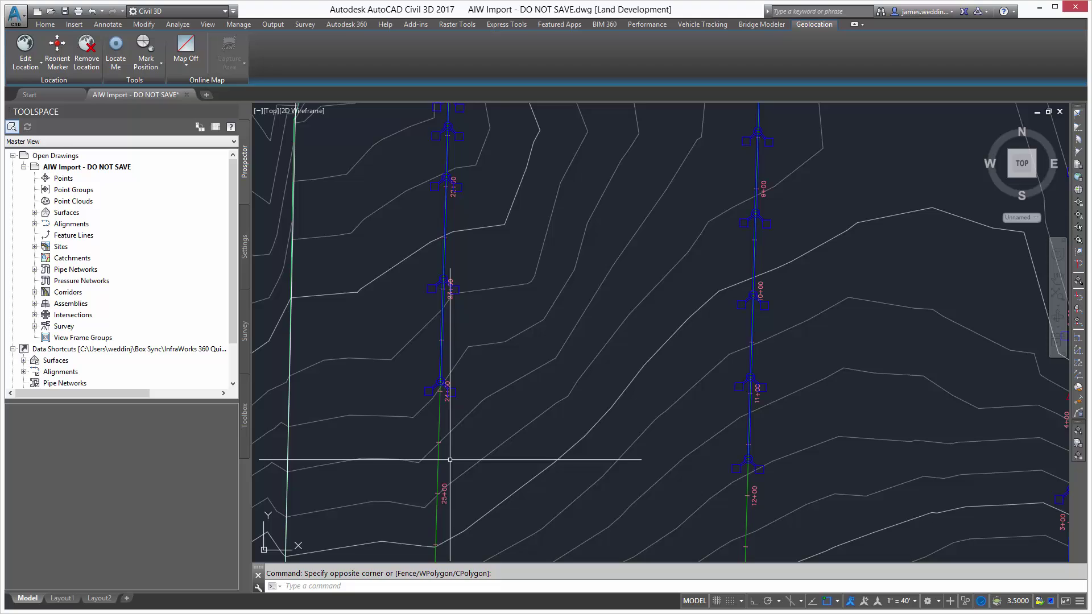
# Create a default profile view of the left alignment and place it above the site plan.
pyautogui.click(440, 433)
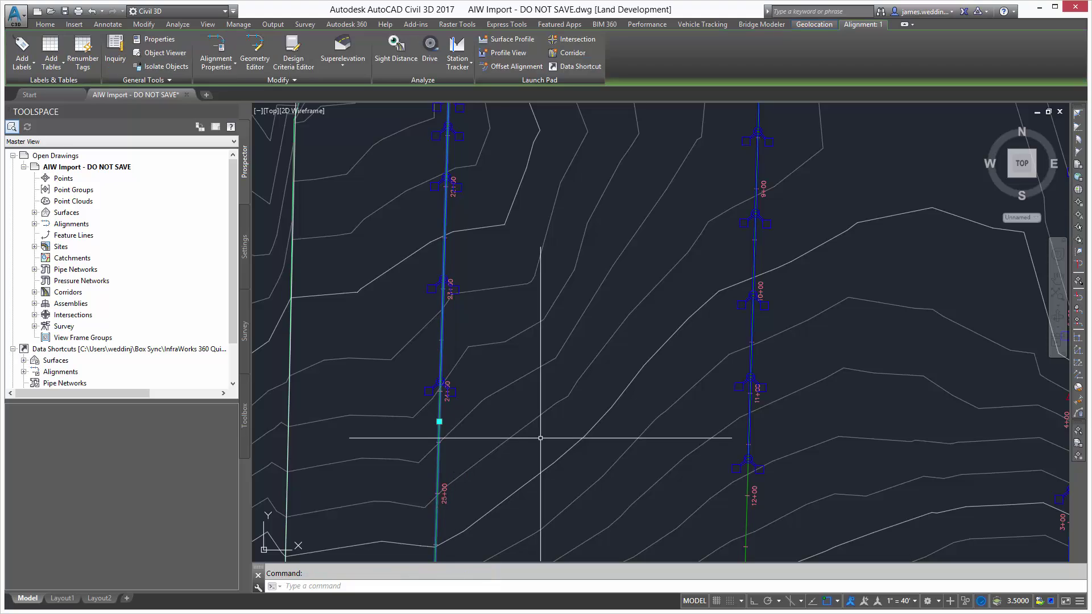
pyautogui.click(512, 53)
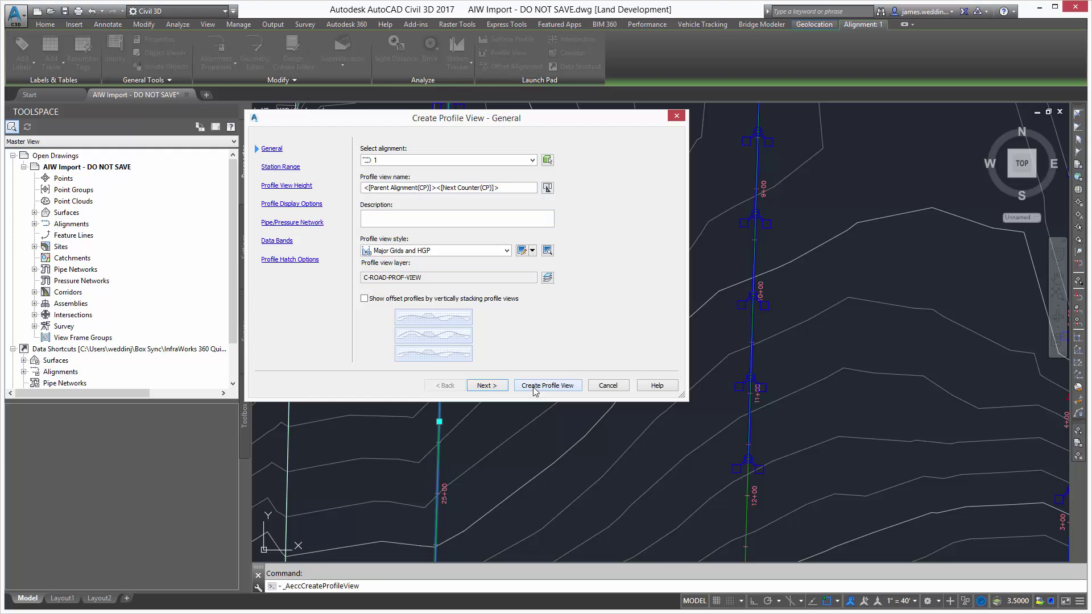
pyautogui.click(533, 386)
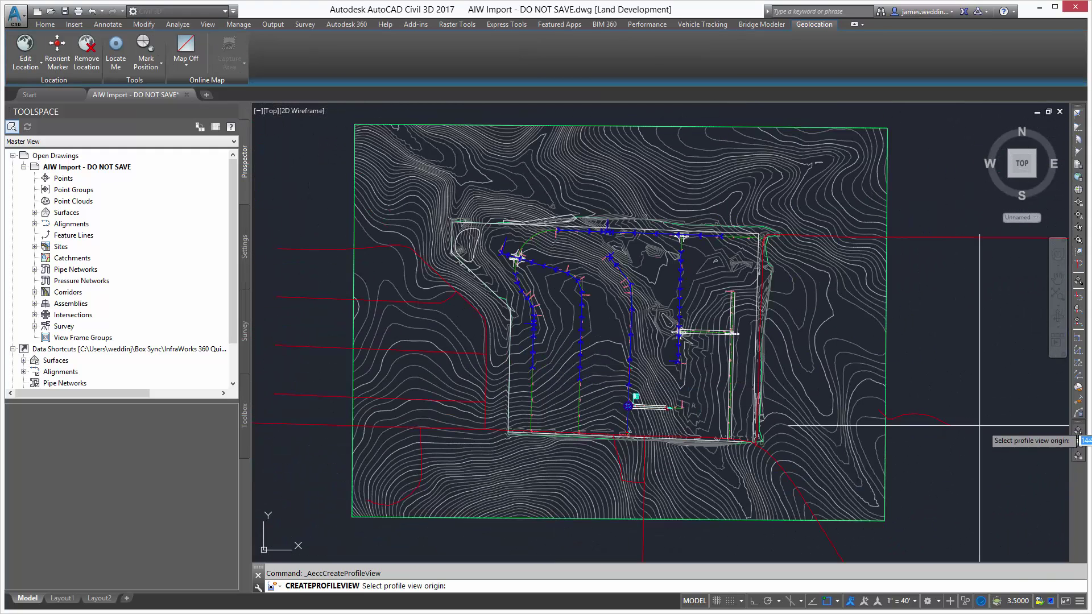
pyautogui.moveTo(925, 230); pyautogui.dragTo(820, 378, button='middle')
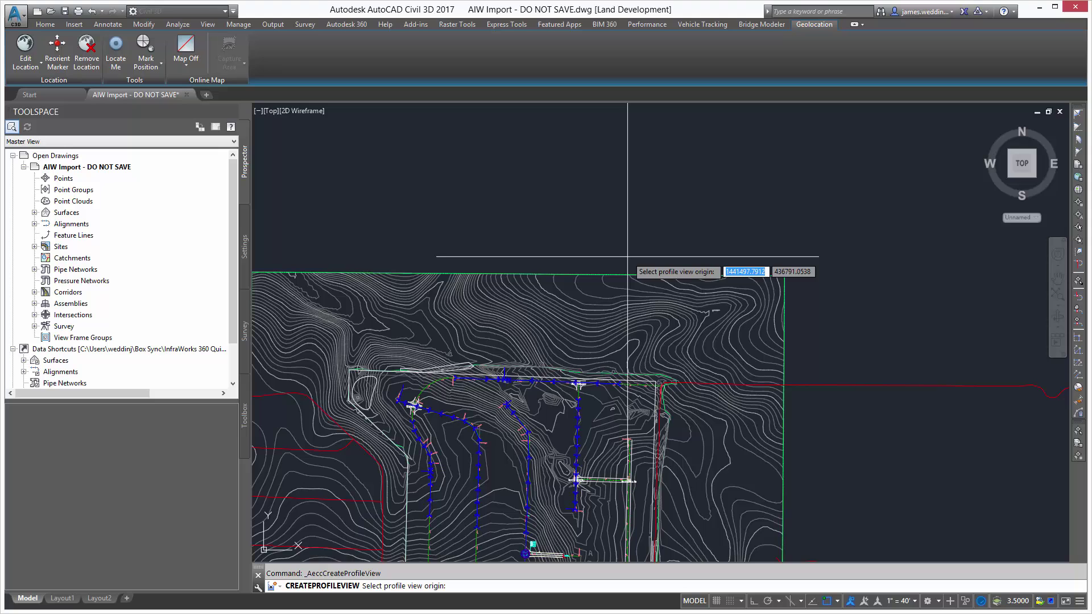
pyautogui.click(582, 240)
pyautogui.moveTo(906, 257)
pyautogui.mouseDown(button='middle')
pyautogui.moveTo(694, 385)
pyautogui.moveTo(687, 407)
pyautogui.mouseUp(button='middle')
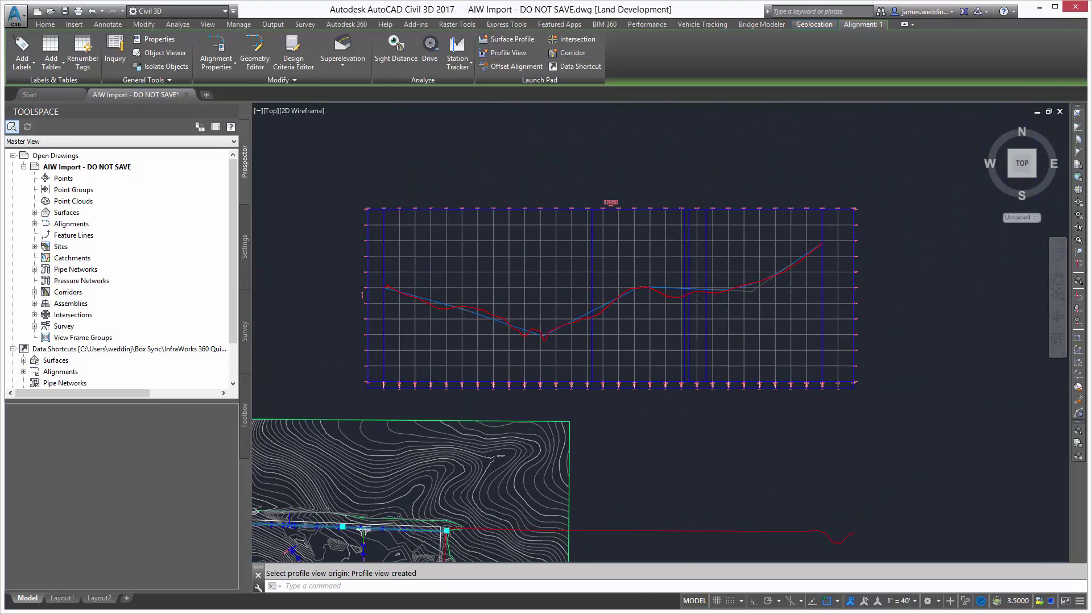
# Select the design profile line in the new profile view.
pyautogui.click(589, 315)
pyautogui.rightClick(589, 314)
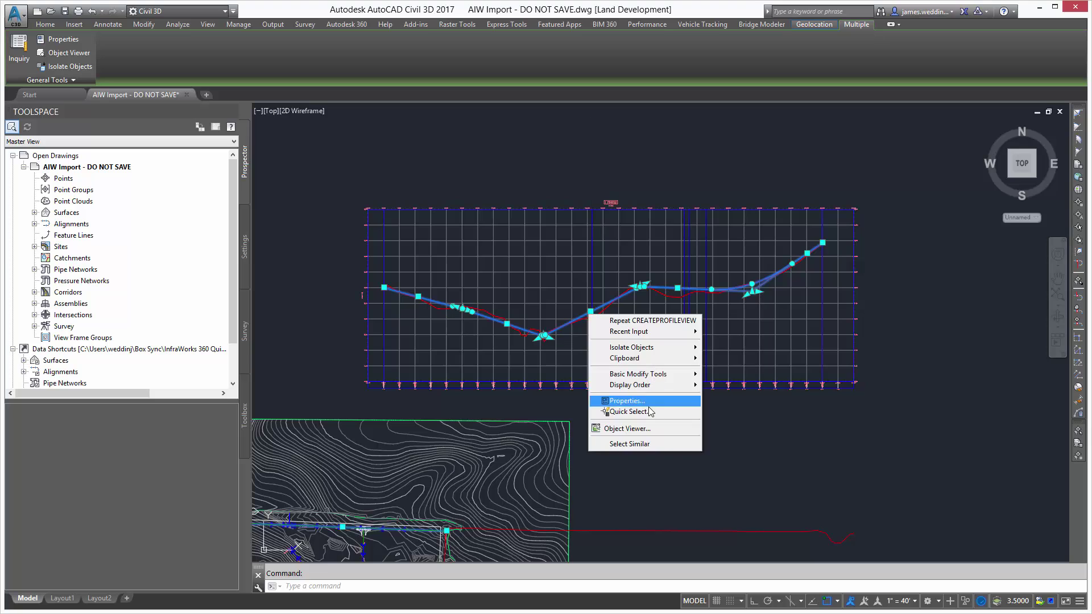
pyautogui.press('Escape')
pyautogui.press('Escape')
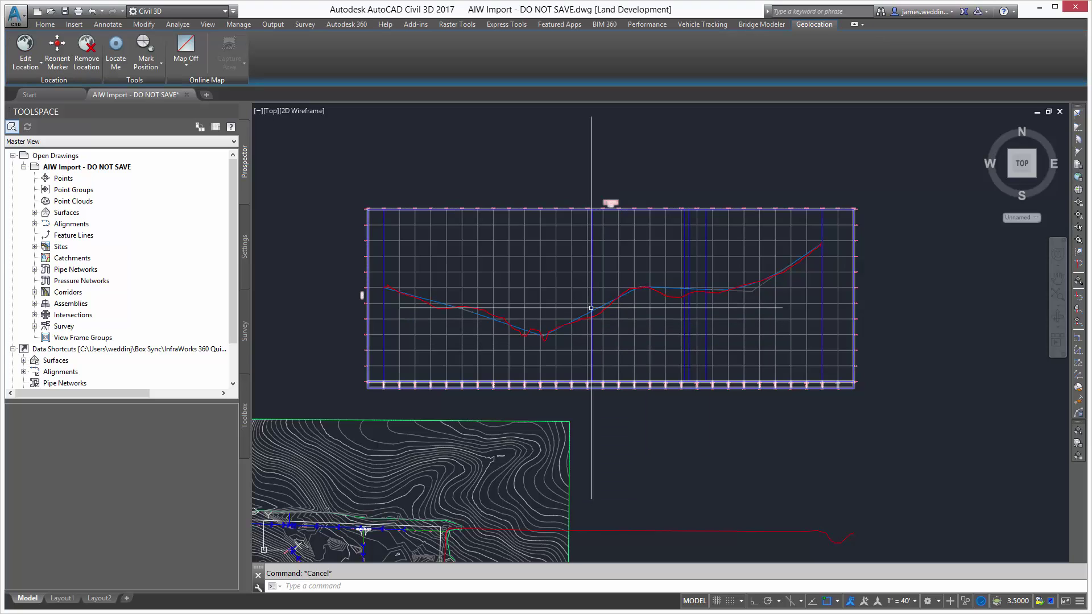
pyautogui.click(590, 312)
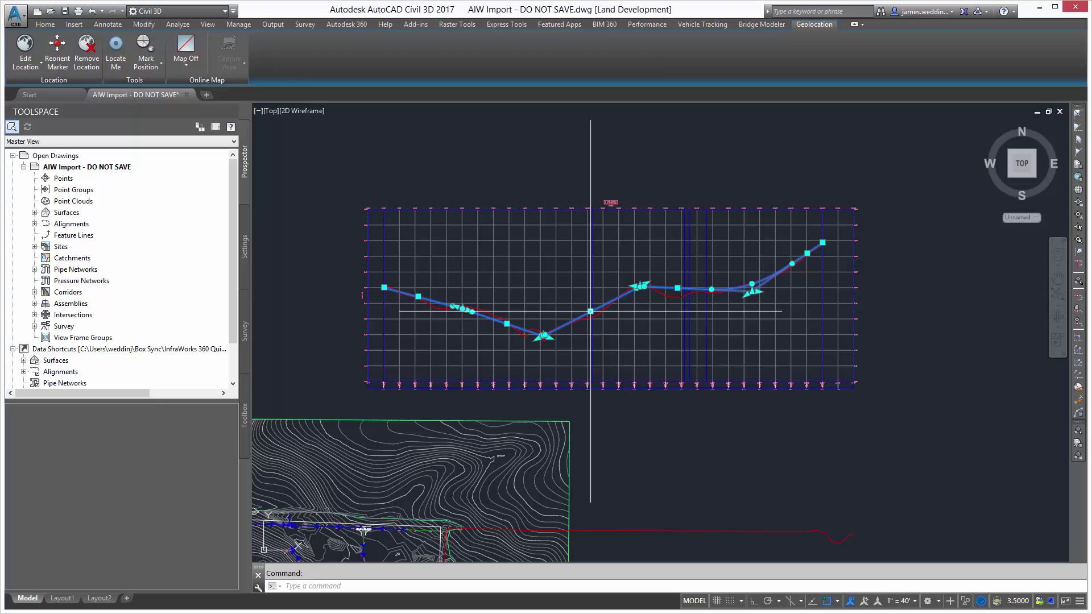
# Import the Complete Label Set into the design profile's labels.
pyautogui.rightClick(590, 311)
pyautogui.click(658, 457)
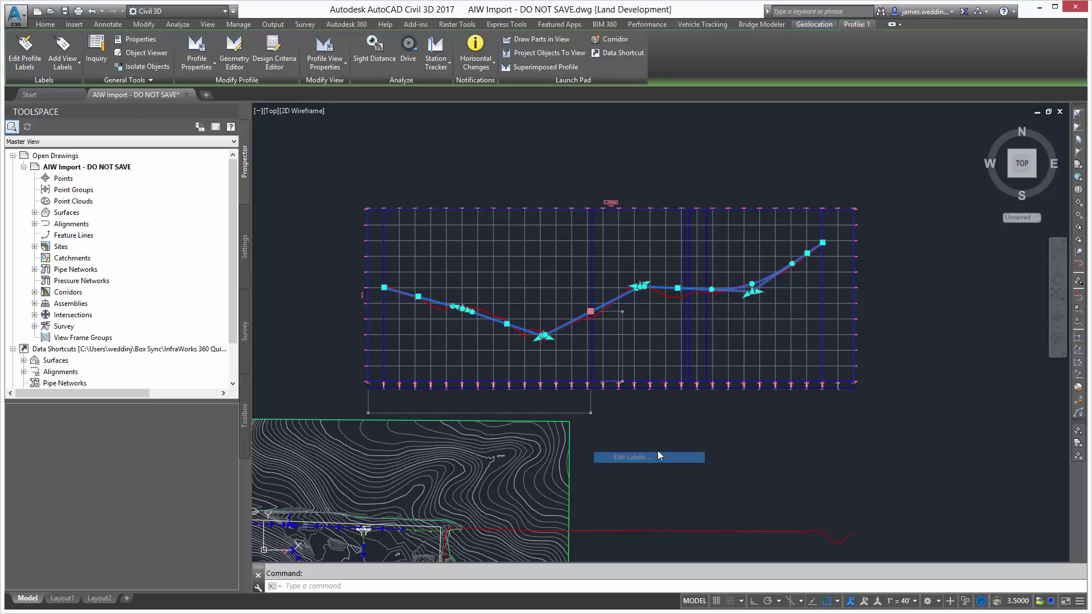
pyautogui.click(539, 352)
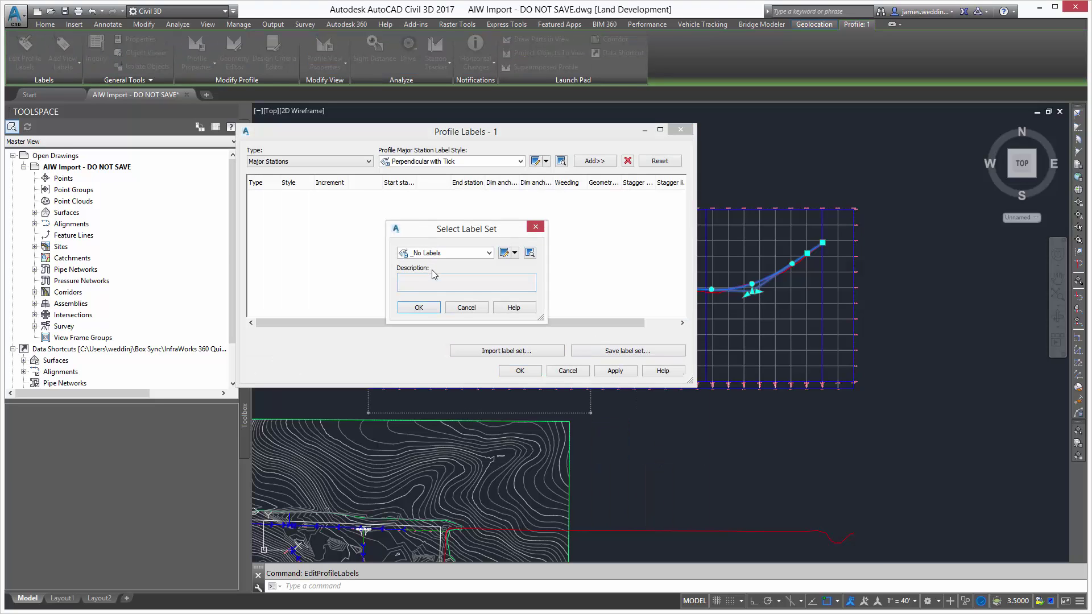
pyautogui.click(449, 253)
pyautogui.click(438, 276)
pyautogui.press('Return')
pyautogui.click(520, 370)
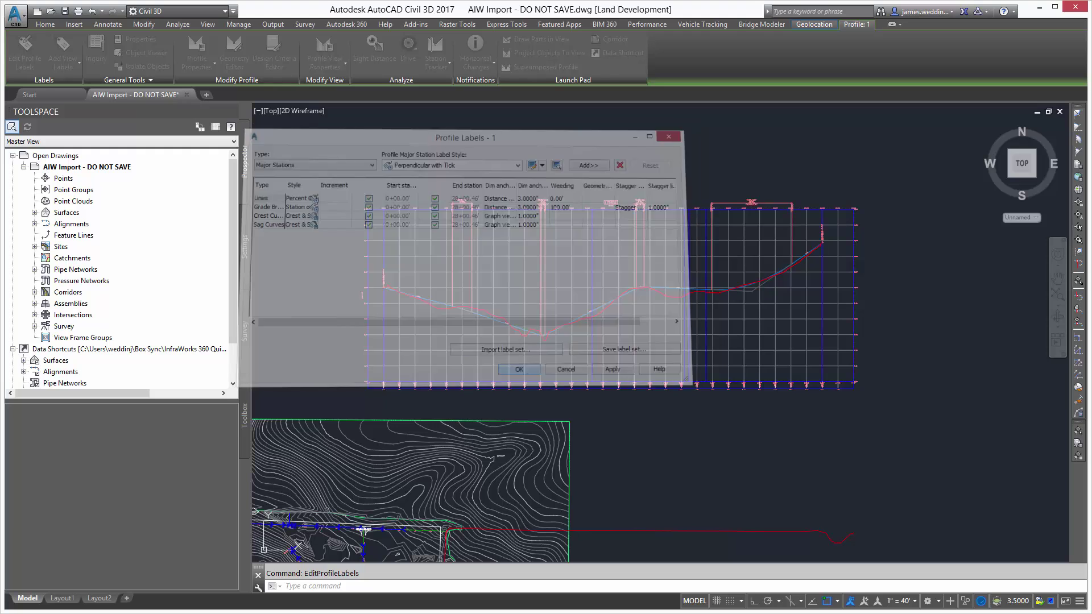
# Stretch the sag curve label's grip down to lower it inside the grid.
pyautogui.click(752, 203)
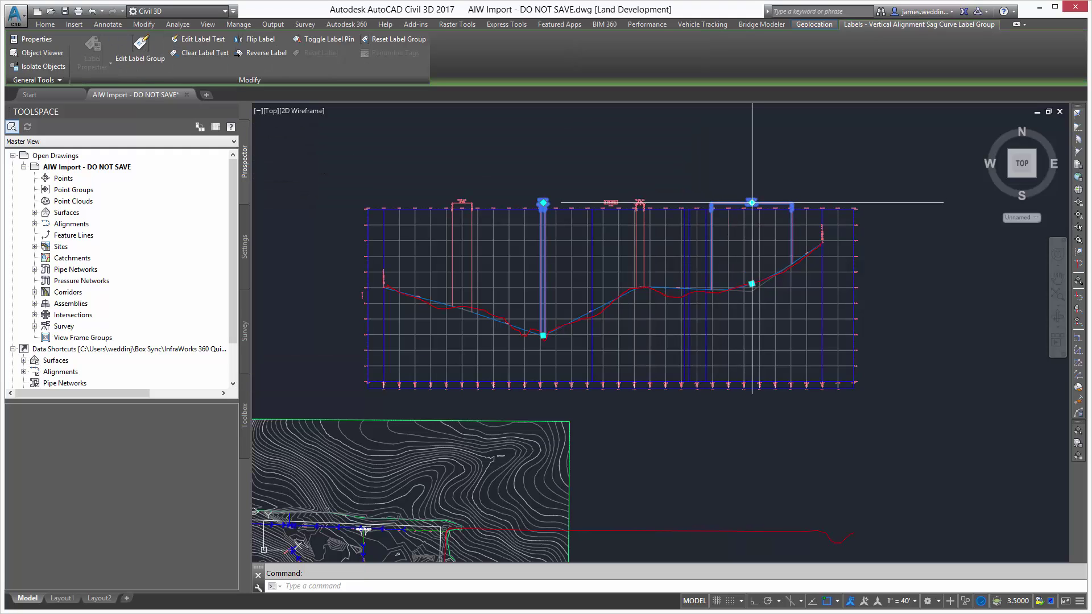
pyautogui.click(752, 203)
pyautogui.click(752, 236)
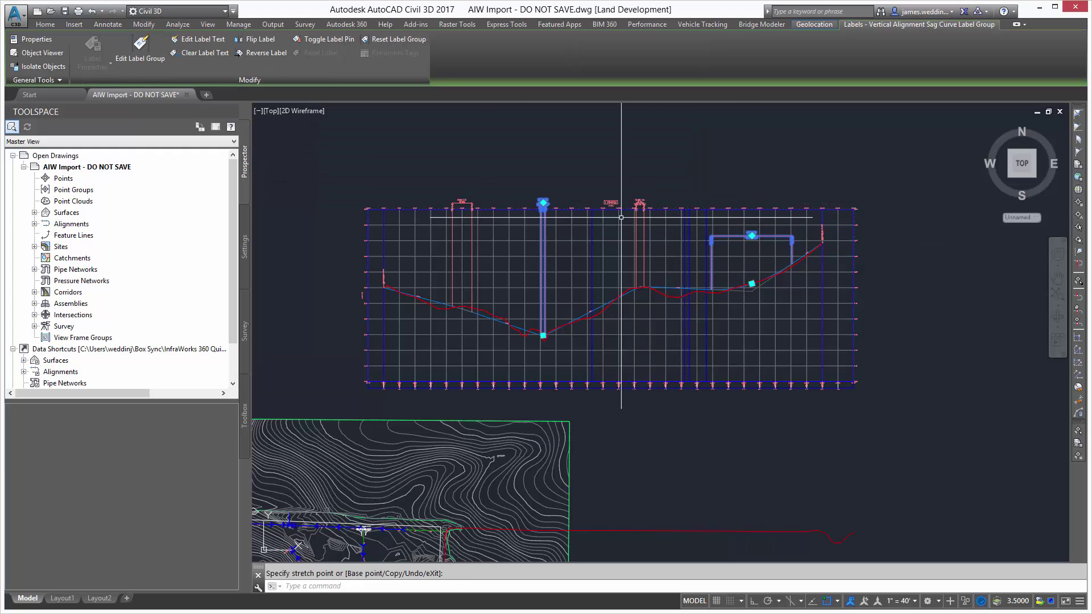
pyautogui.click(545, 203)
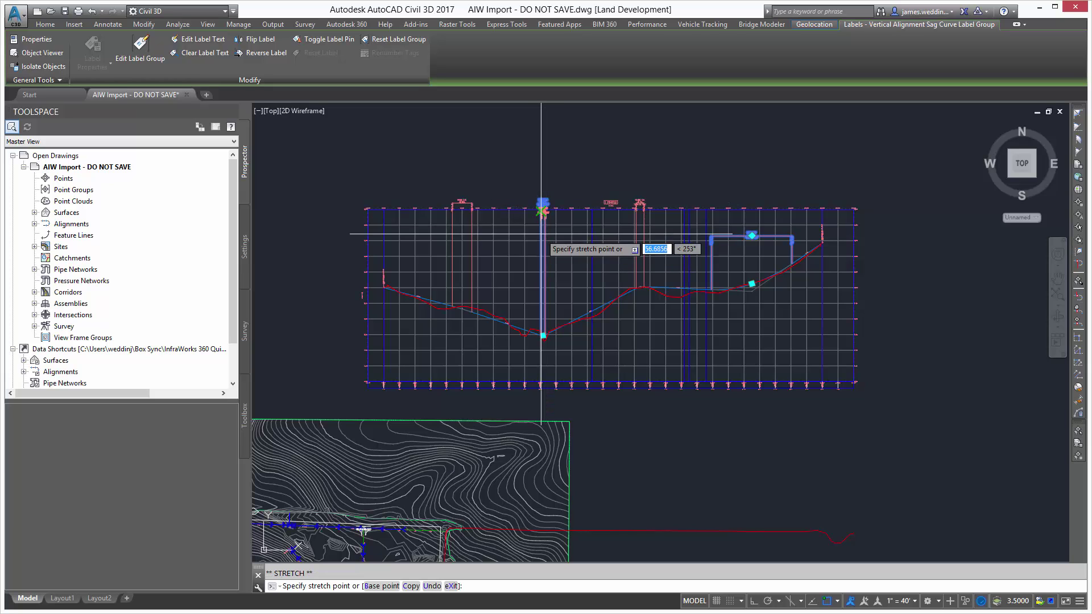
pyautogui.press('Escape')
pyautogui.press('Escape')
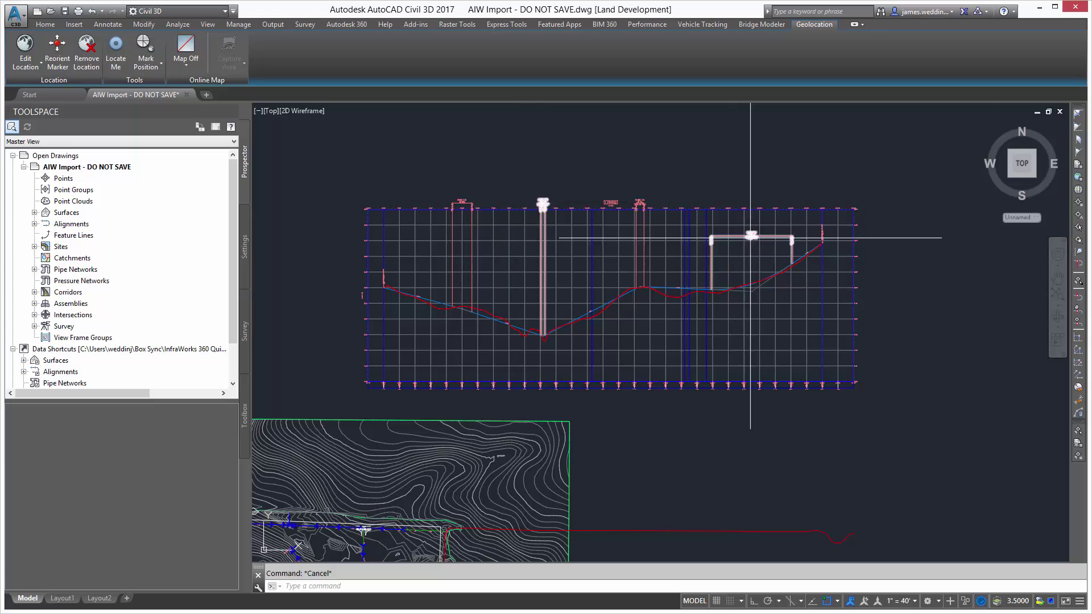
pyautogui.scroll(6, 756, 239)
pyautogui.scroll(2, 764, 240)
pyautogui.scroll(-10, 764, 240)
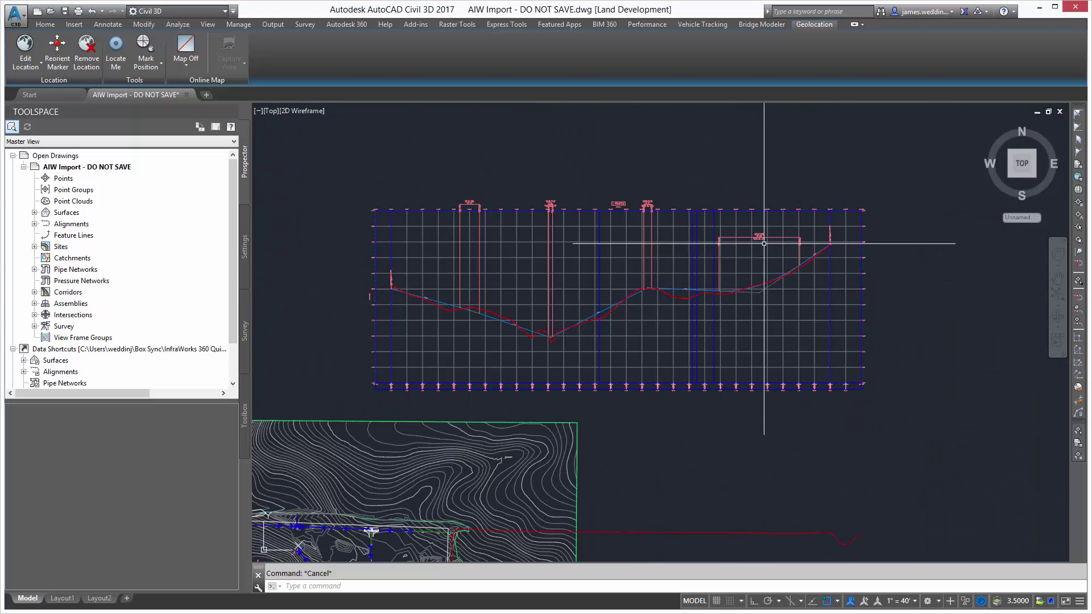
pyautogui.moveTo(646, 324); pyautogui.dragTo(935, 107, button='middle')
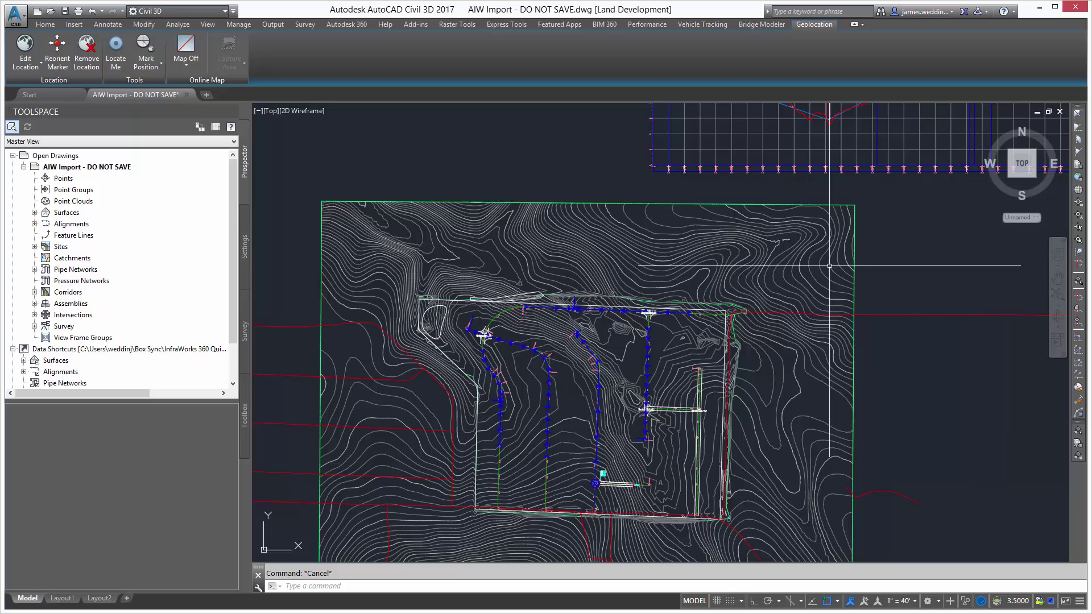
pyautogui.moveTo(902, 441); pyautogui.dragTo(842, 386, button='middle')
pyautogui.scroll(6, 452, 293)
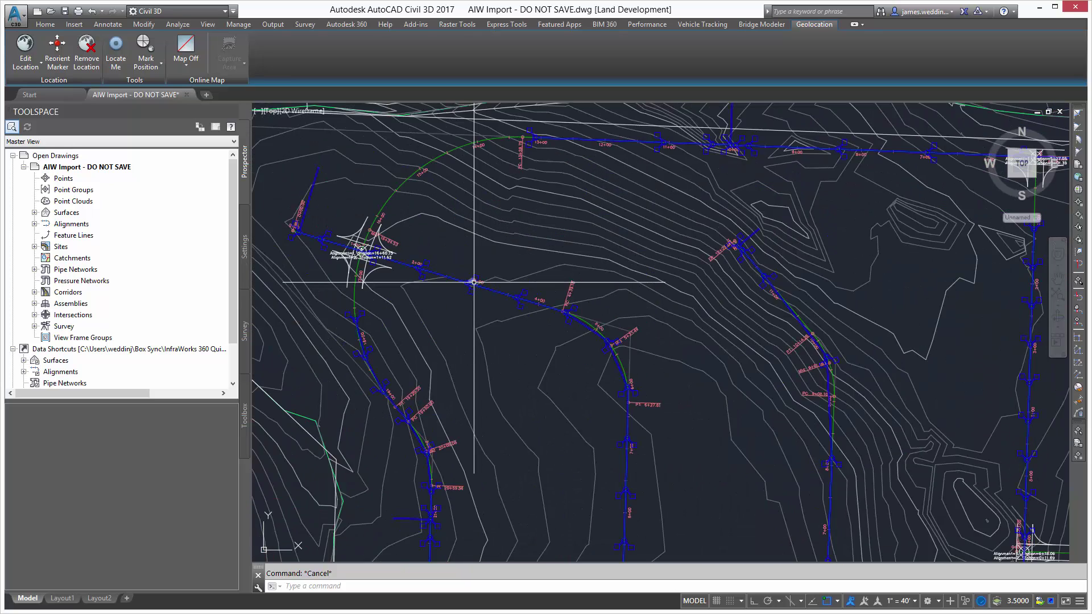
pyautogui.click(586, 352)
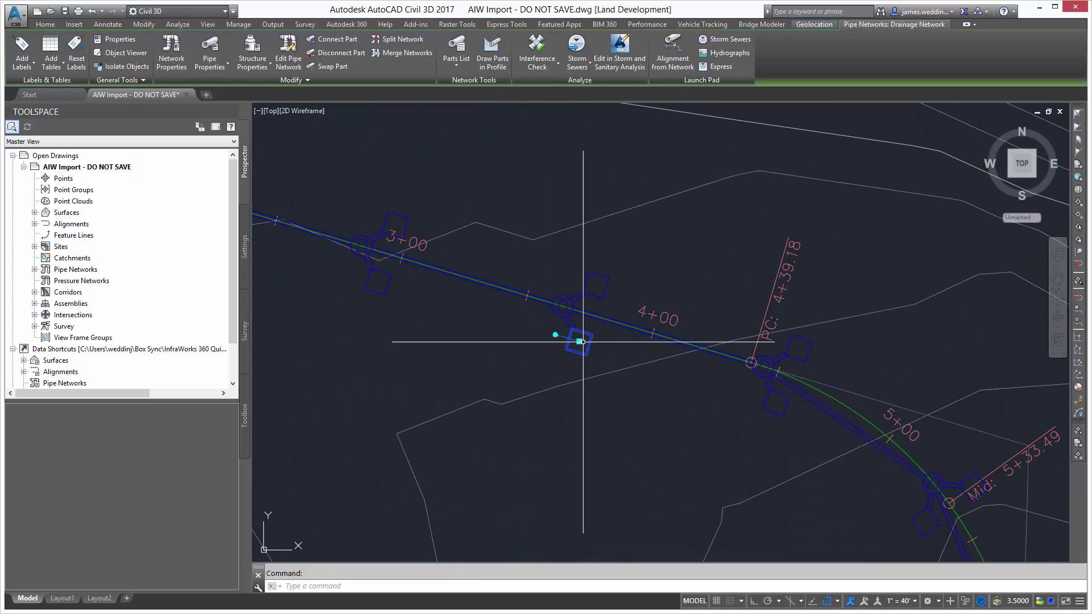
pyautogui.scroll(4, 592, 310)
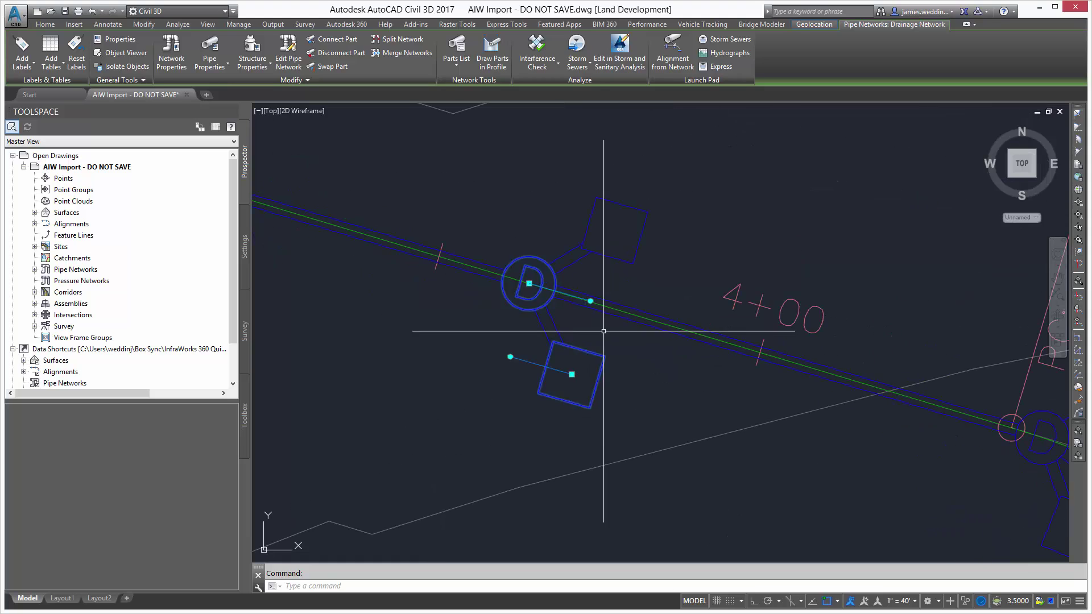
pyautogui.press('Escape')
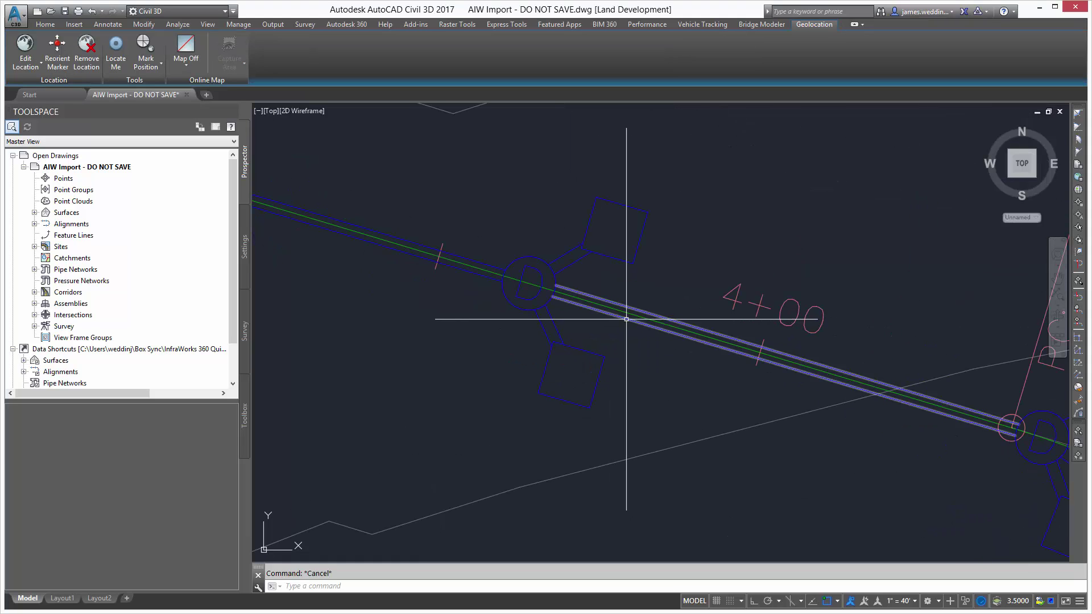
pyautogui.scroll(-10, 627, 318)
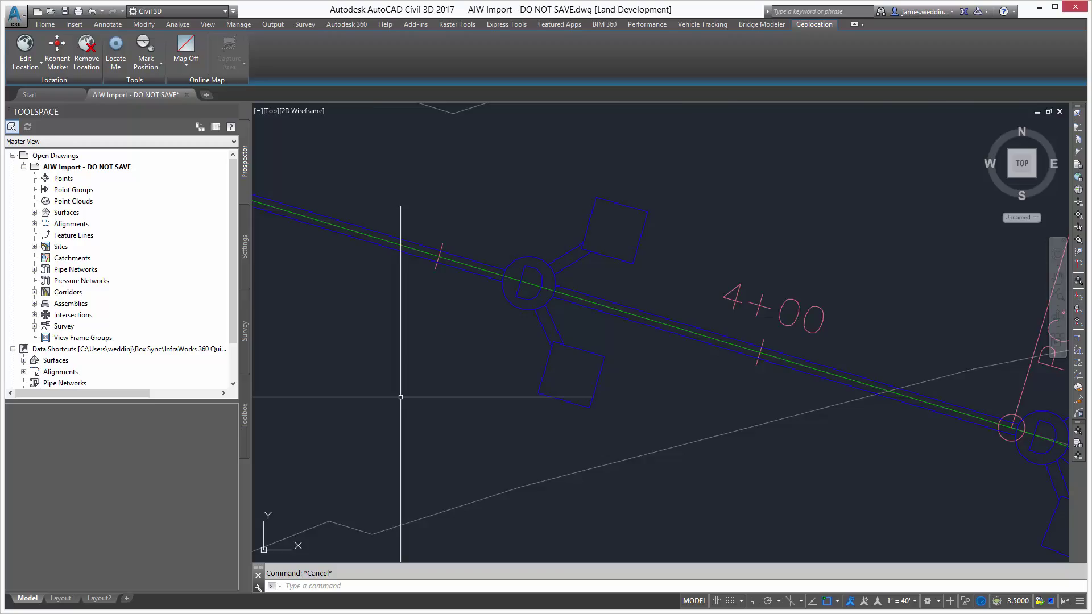
pyautogui.scroll(-2, 626, 319)
pyautogui.moveTo(627, 319); pyautogui.dragTo(663, 288, button='middle')
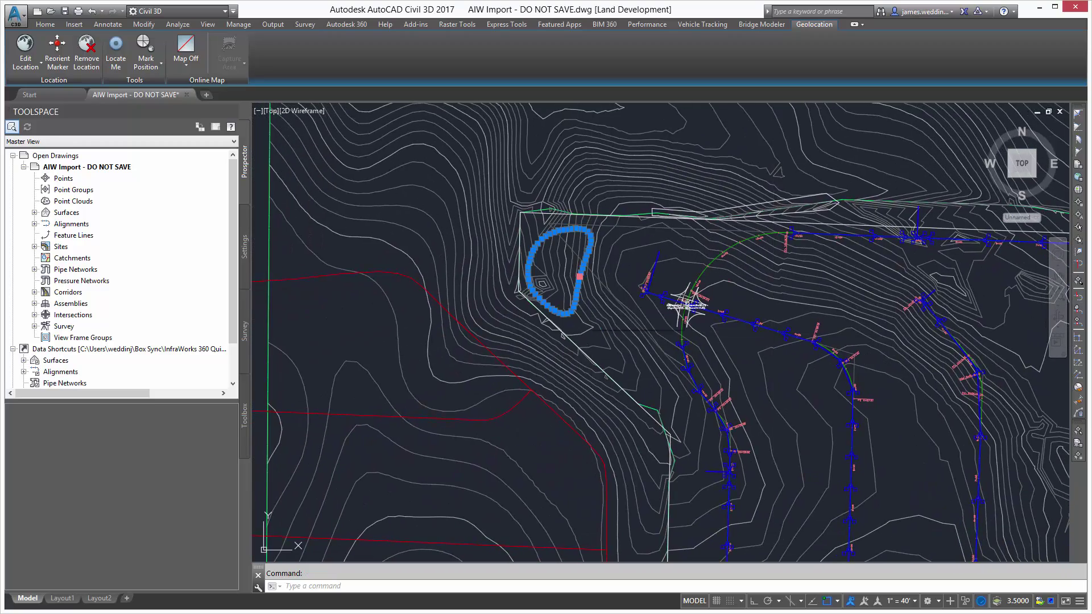
# Zoom to the cul-de-sac and select its corridor to check it, then deselect.
pyautogui.moveTo(694, 355); pyautogui.dragTo(585, 244, button='middle')
pyautogui.scroll(-3, 684, 414)
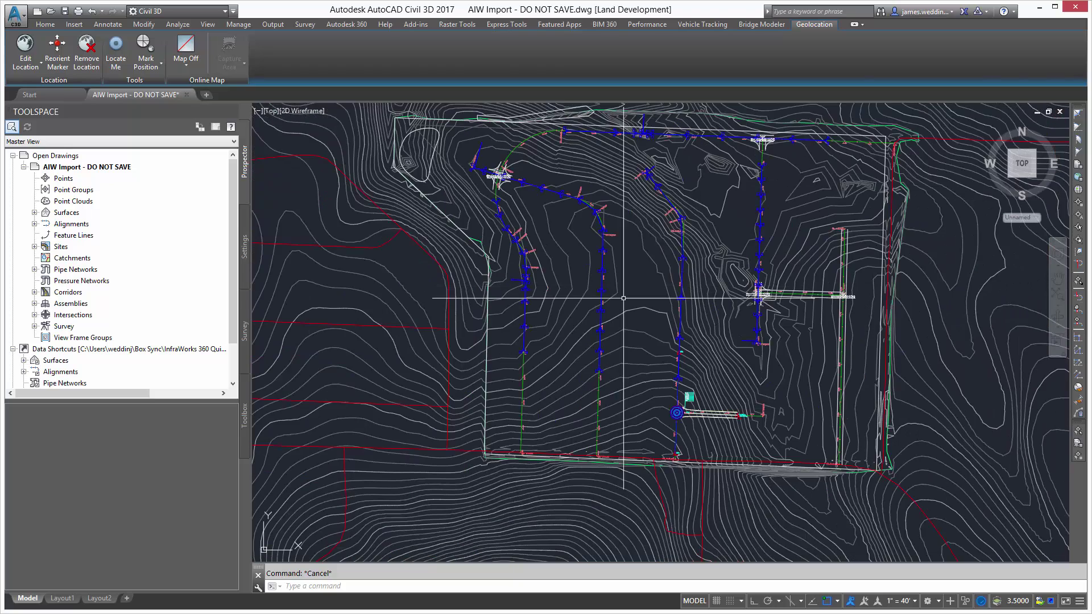
pyautogui.scroll(10, 684, 414)
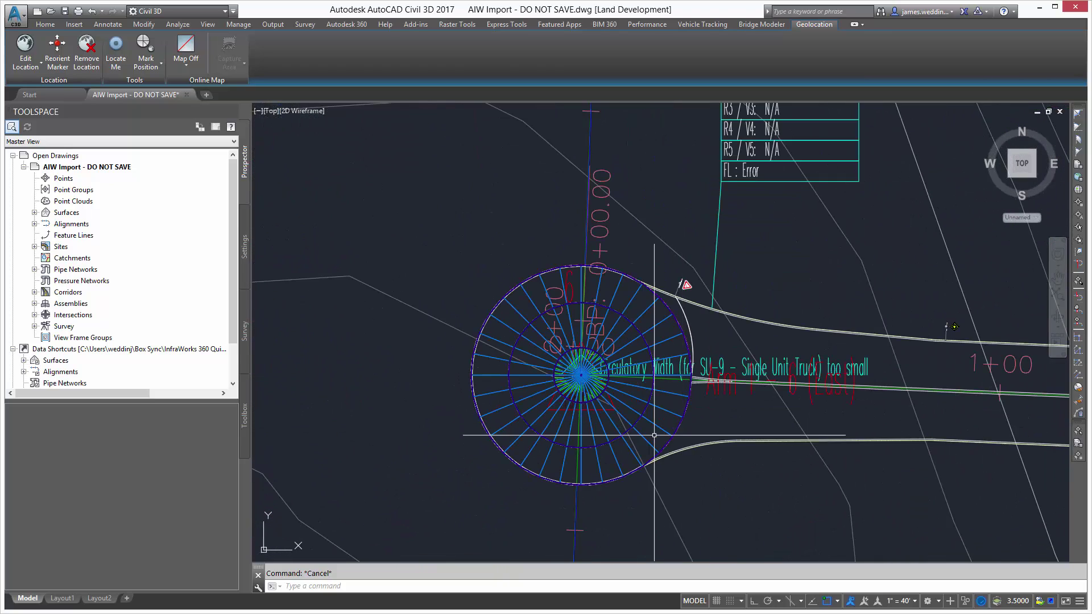
pyautogui.click(649, 442)
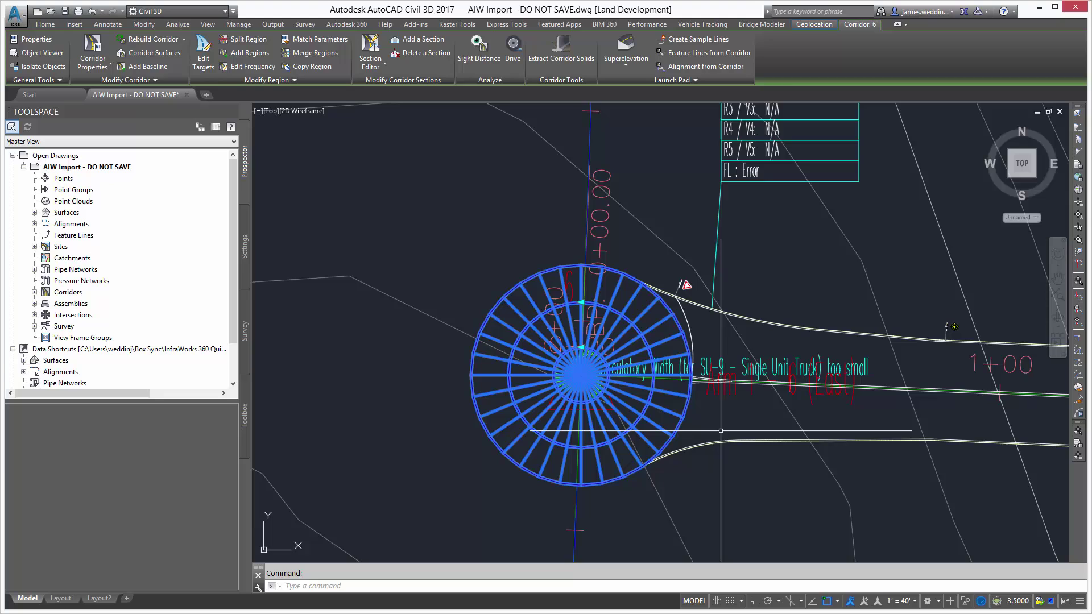
pyautogui.scroll(-6, 749, 430)
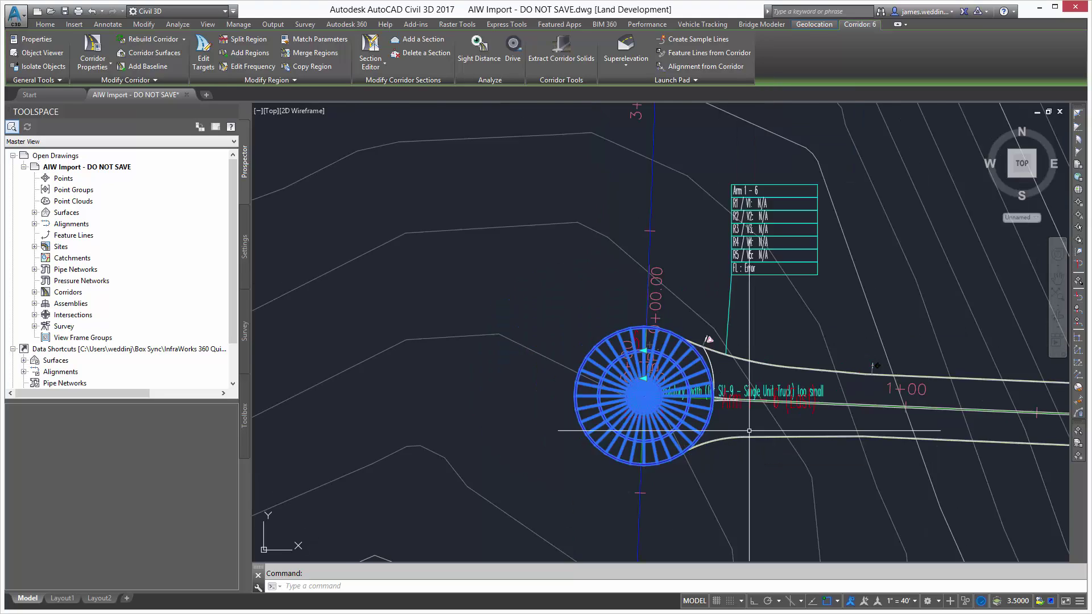
pyautogui.press('Escape')
pyautogui.scroll(-6, 749, 431)
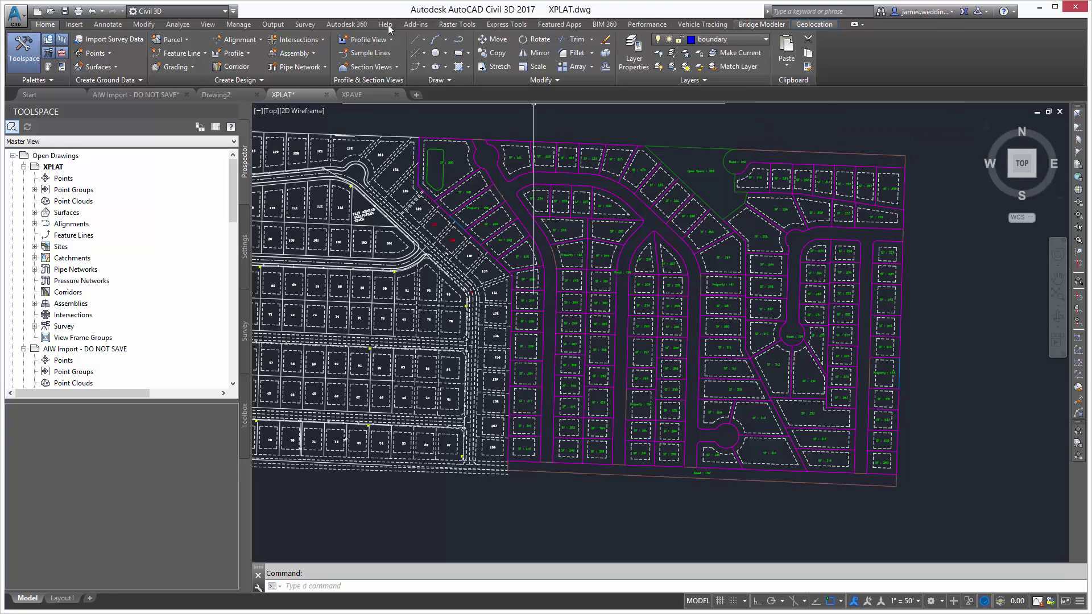
# Export the civil objects to XPLAT.sdf from the Output tab, replacing the existing file.
pyautogui.click(272, 24)
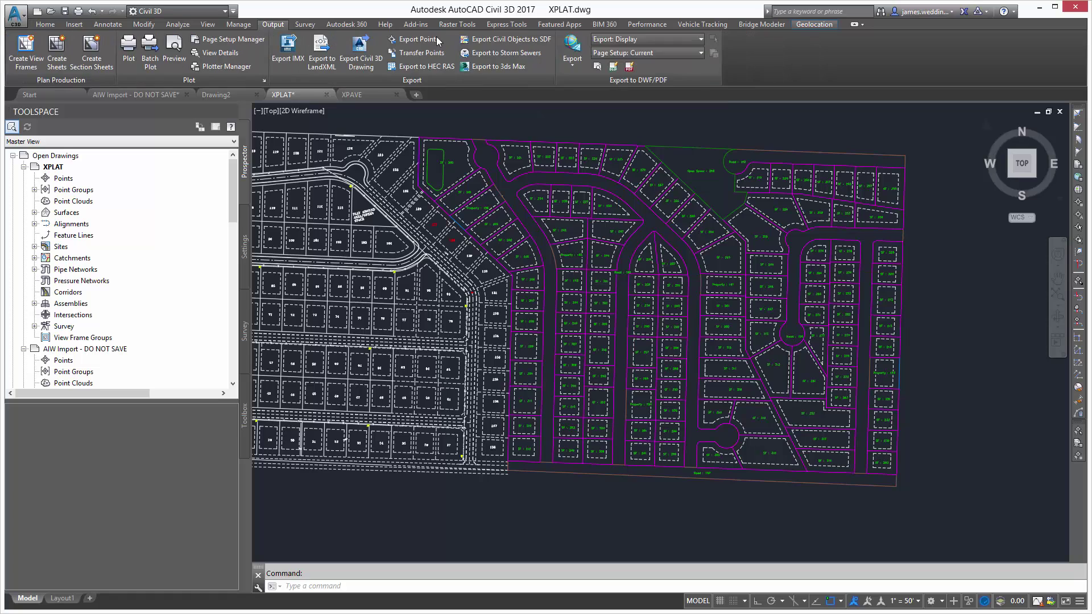
pyautogui.click(546, 40)
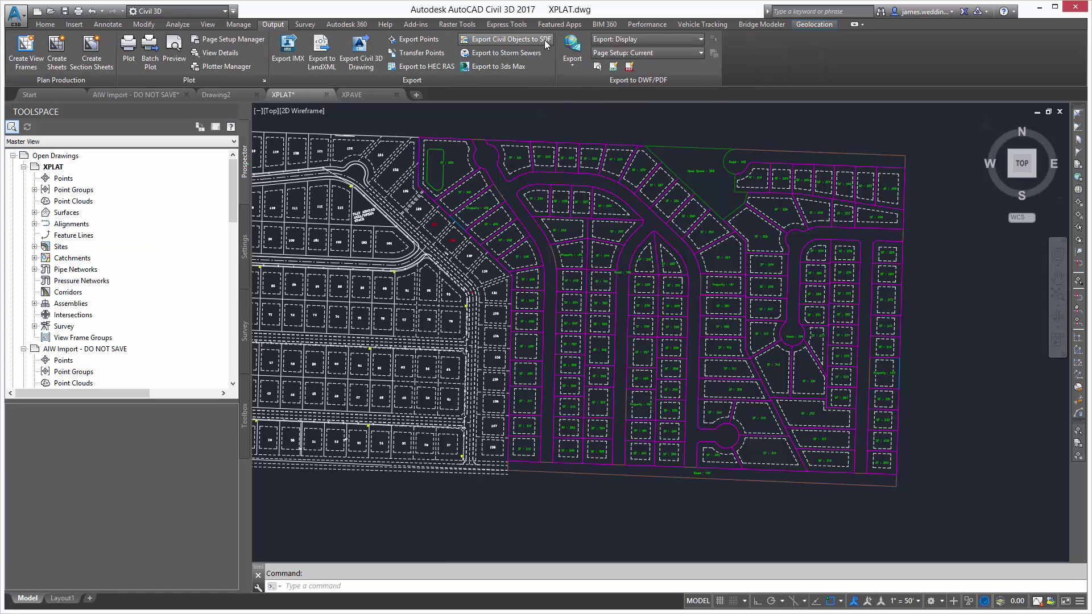
pyautogui.click(650, 218)
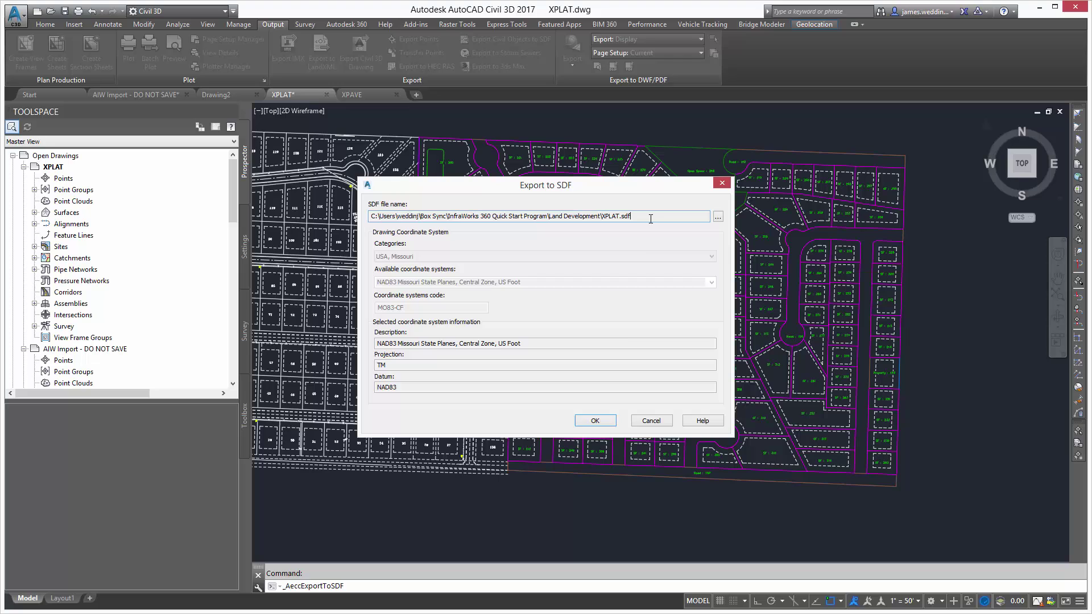
pyautogui.click(595, 421)
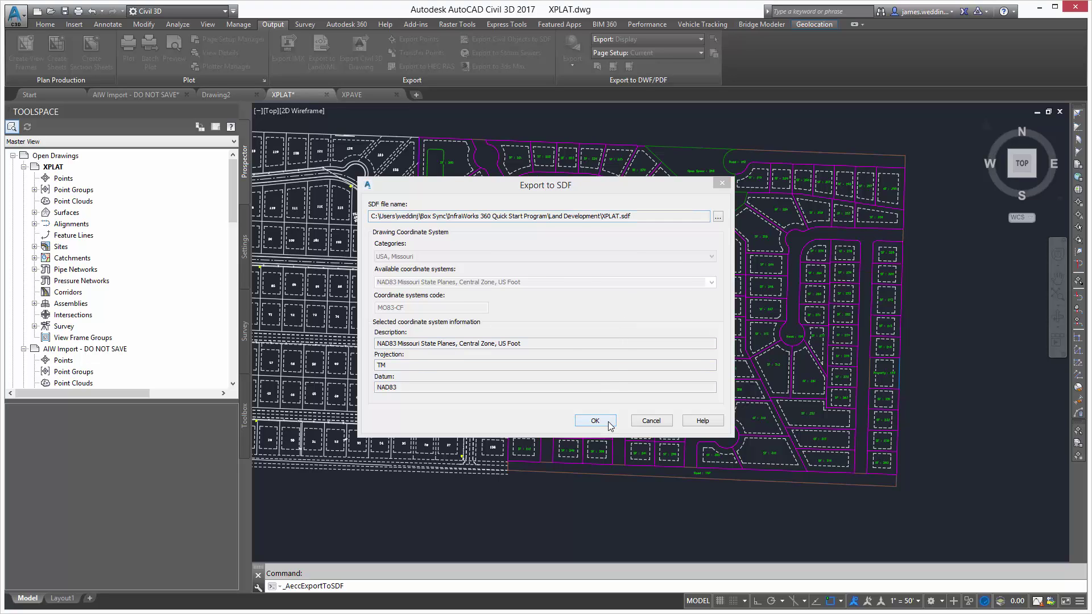
pyautogui.click(607, 344)
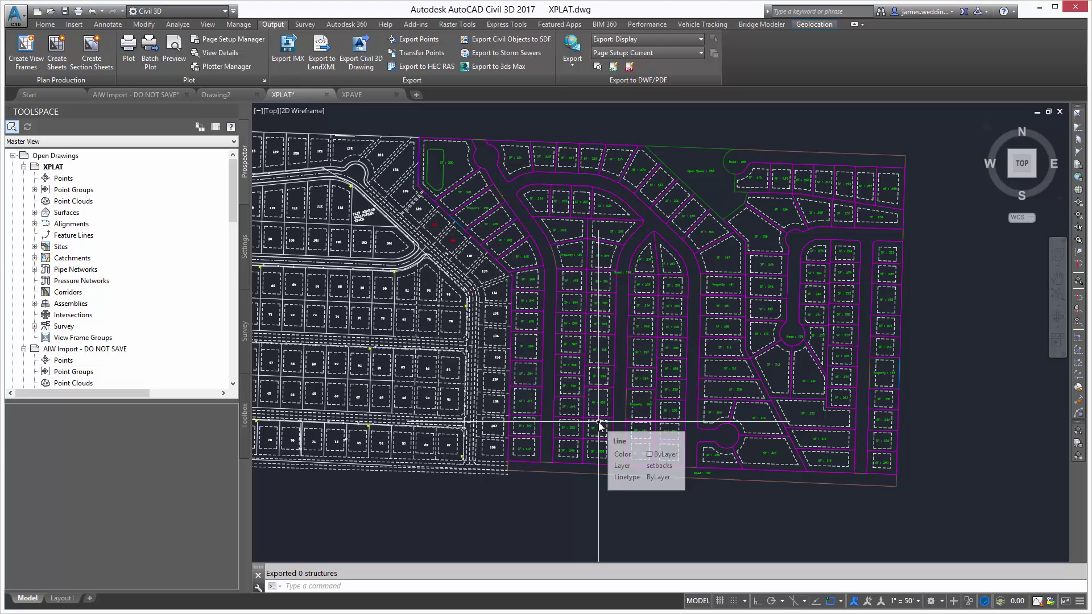
# Switch to the XPAVE drawing and inspect the overall roads corridor surface.
pyautogui.click(364, 95)
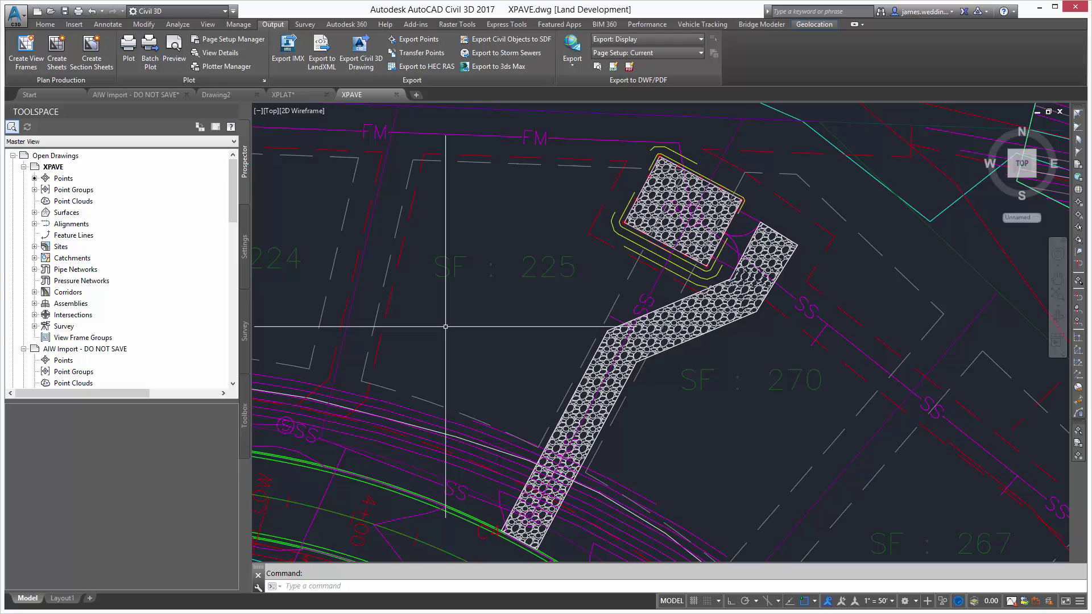
pyautogui.scroll(-4, 499, 336)
pyautogui.scroll(-2, 499, 336)
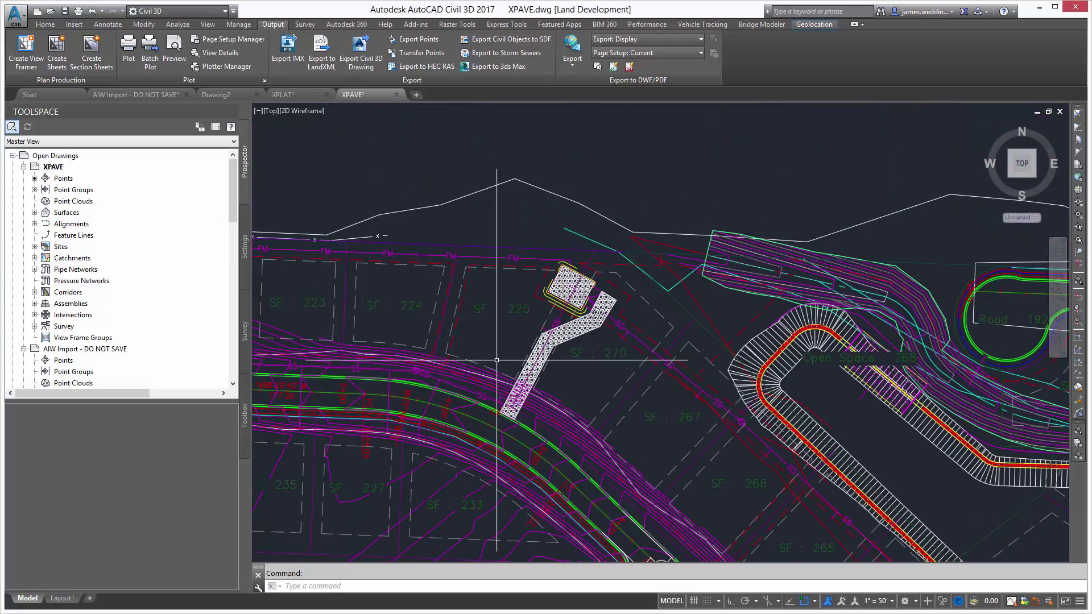
pyautogui.moveTo(499, 336); pyautogui.dragTo(805, 171, button='middle')
pyautogui.scroll(-2, 804, 171)
pyautogui.scroll(-2, 589, 307)
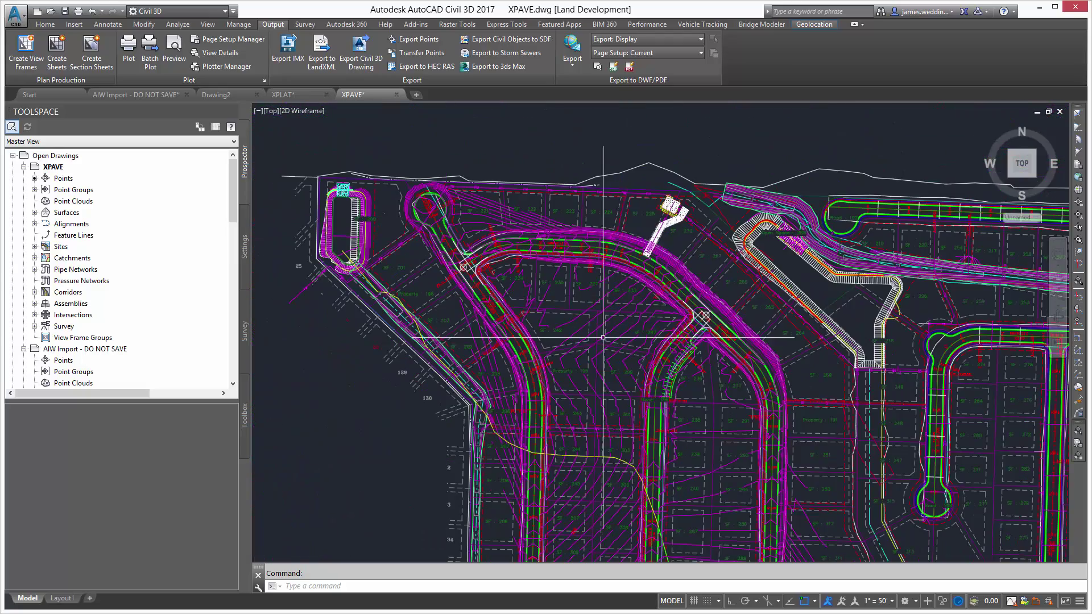
pyautogui.click(589, 307)
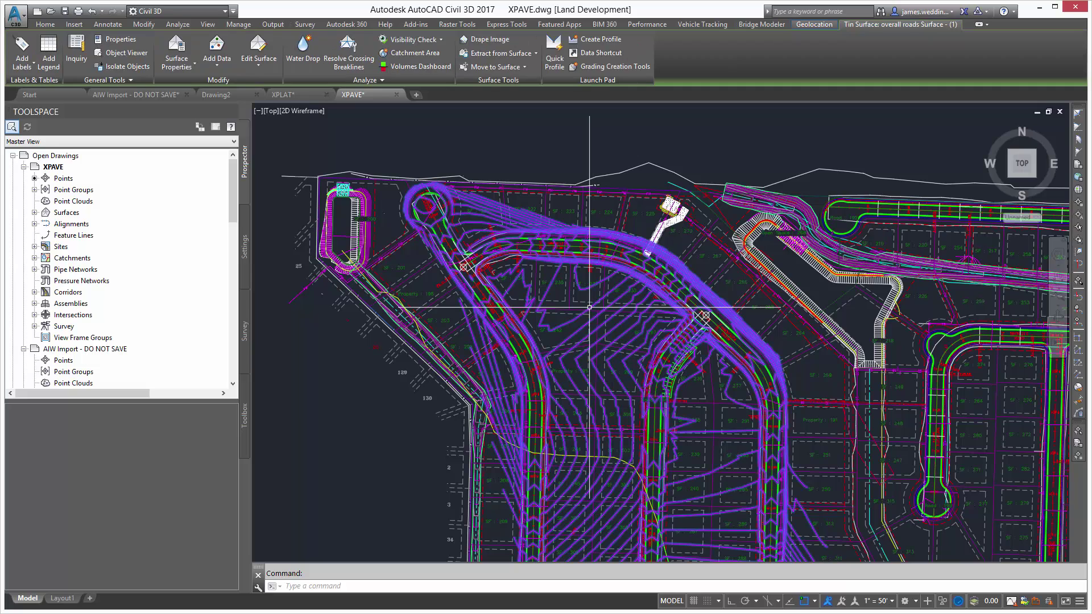
pyautogui.moveTo(589, 307)
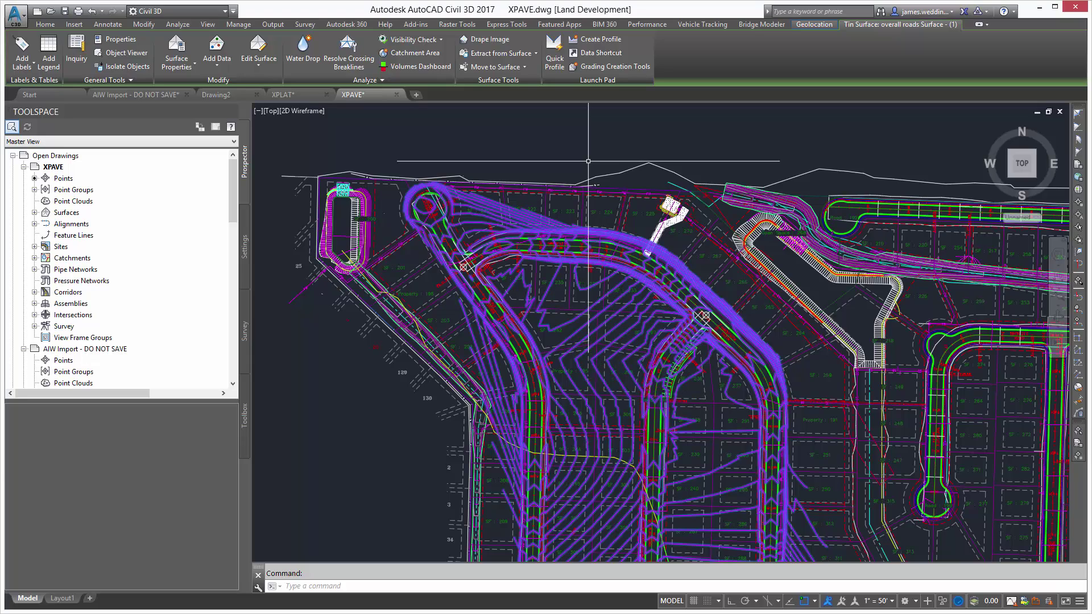
pyautogui.press('Escape')
# Select both stone-patterned hatches of the riprap path beside lot 270.
pyautogui.scroll(4, 694, 233)
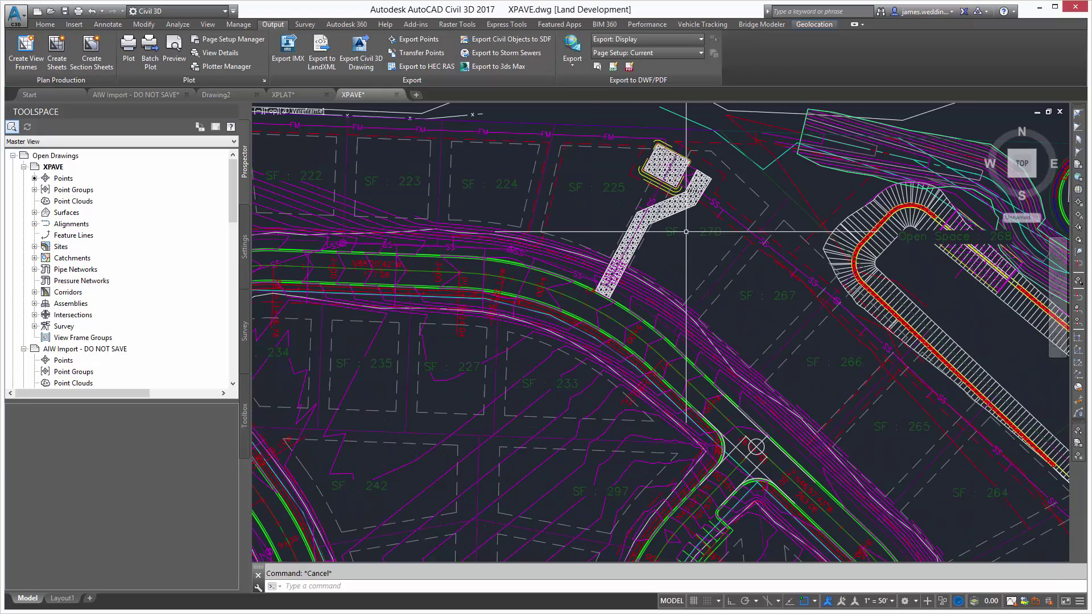
pyautogui.moveTo(695, 233); pyautogui.dragTo(666, 307, button='middle')
pyautogui.scroll(3, 625, 284)
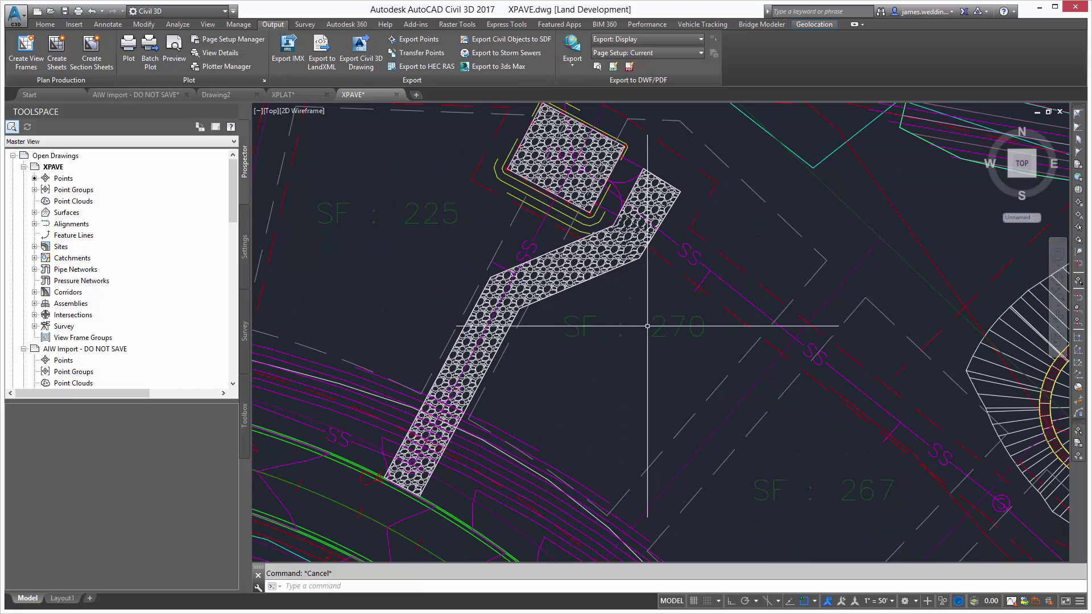
pyautogui.click(601, 274)
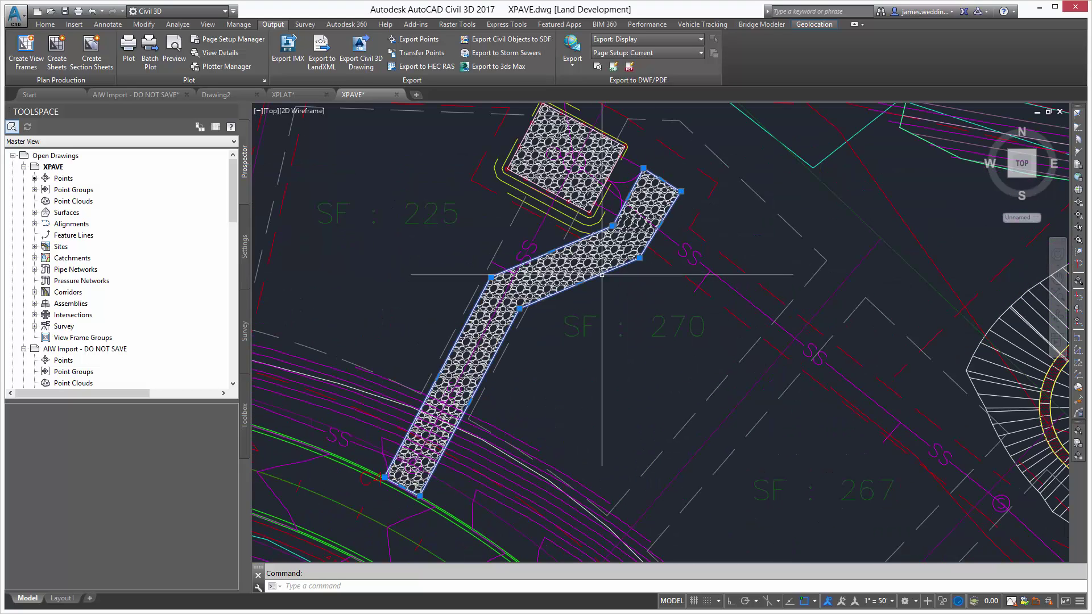
pyautogui.click(596, 200)
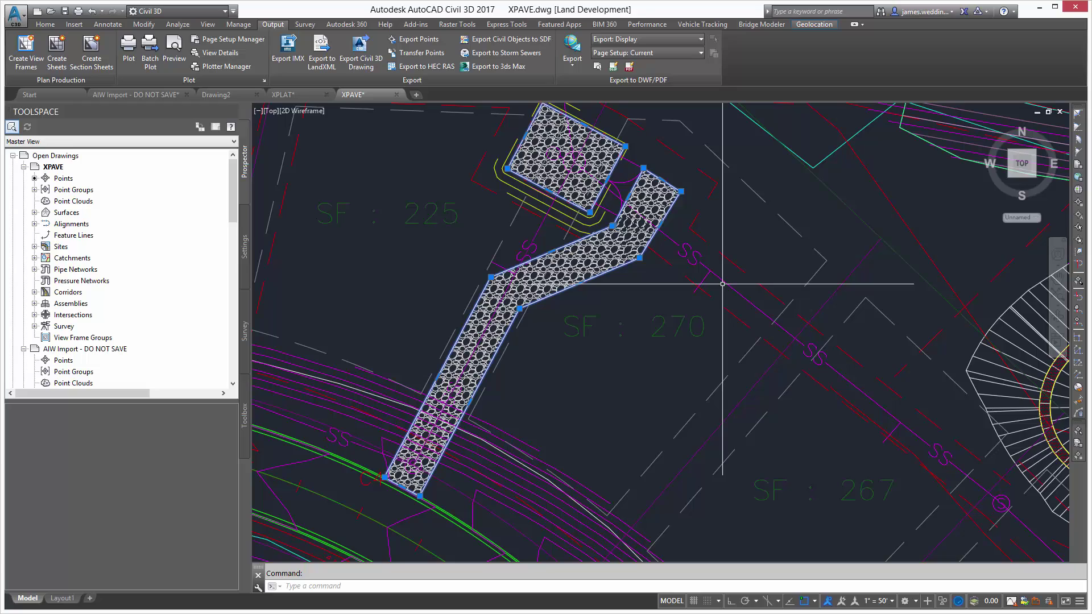
# Export the two riprap hatches to RipRap.sdf with MAPDWGTOSDF, overwriting the existing file.
pyautogui.write('ma')
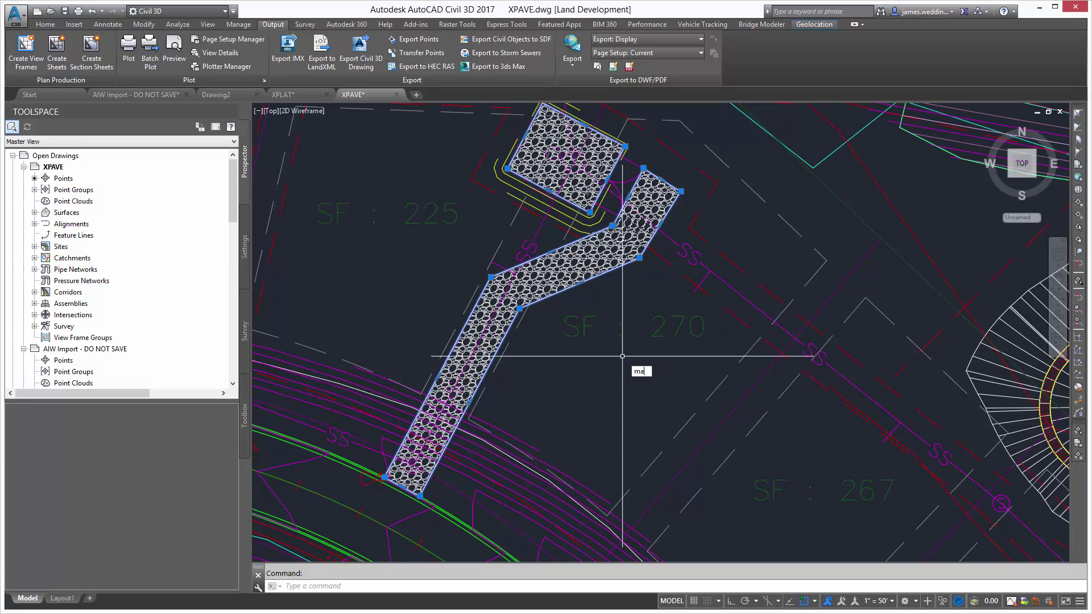
pyautogui.write('pdwg')
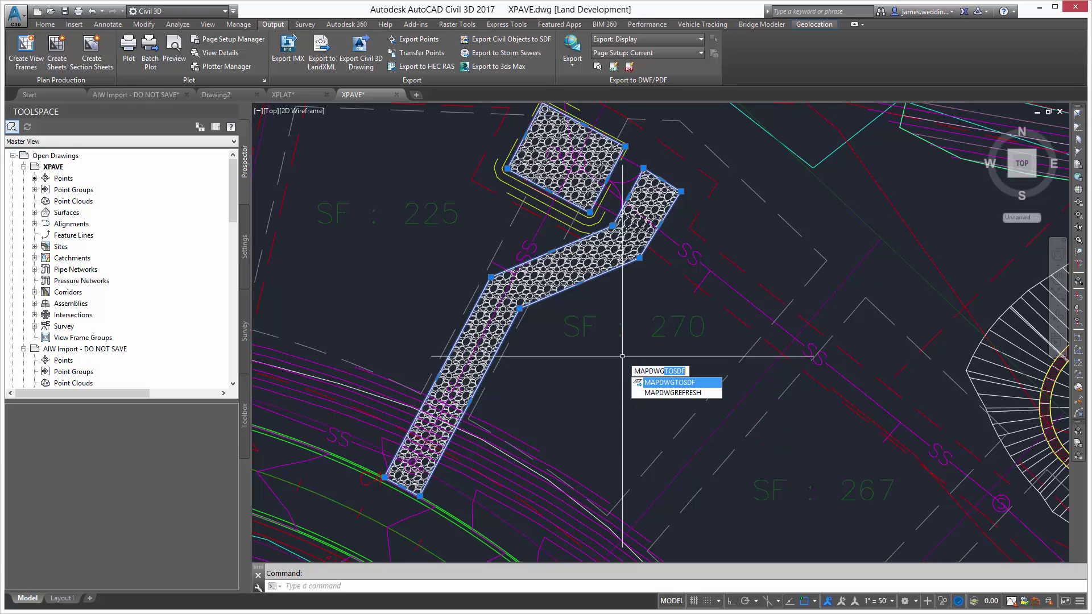
pyautogui.press('Return')
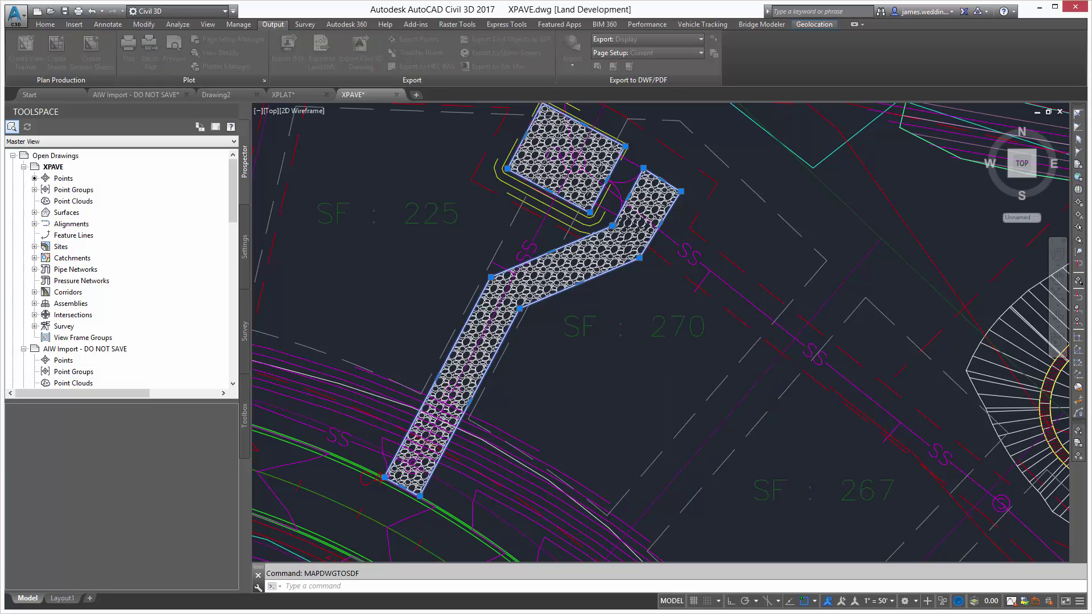
pyautogui.click(411, 280)
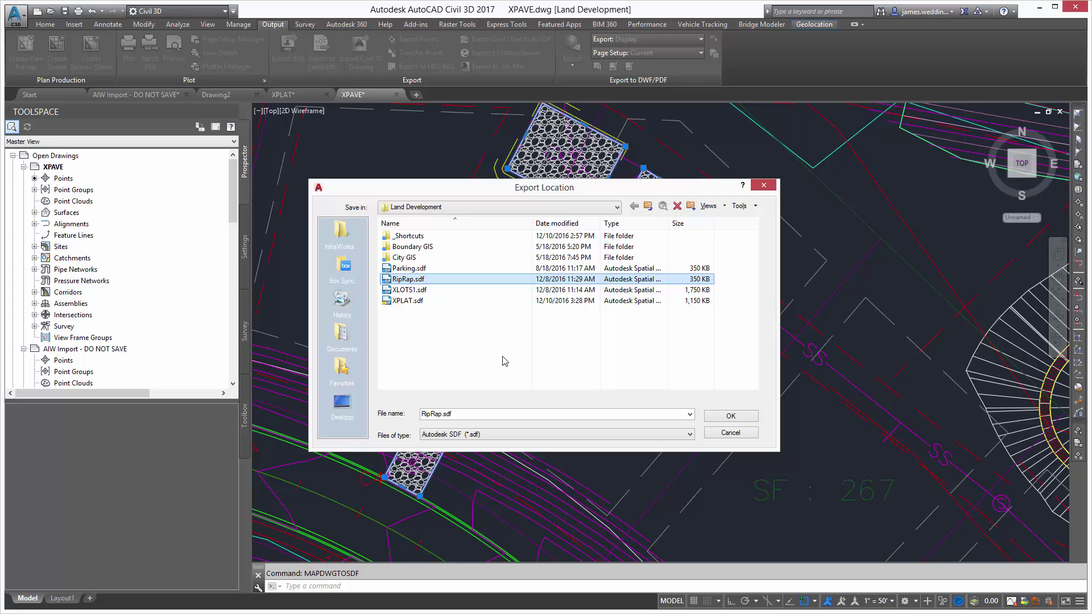
pyautogui.click(735, 420)
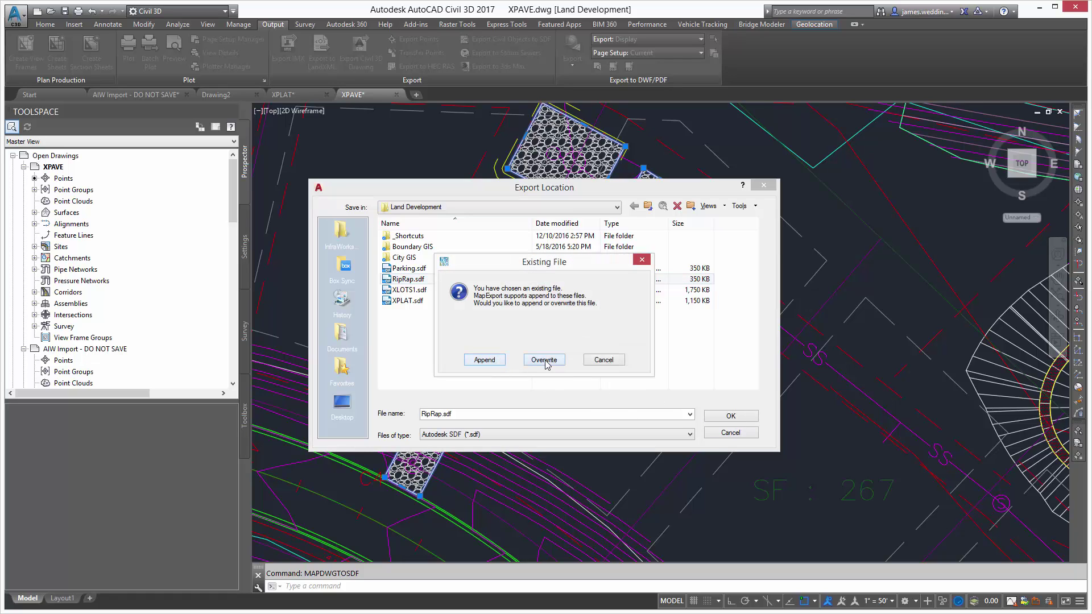
pyautogui.click(544, 361)
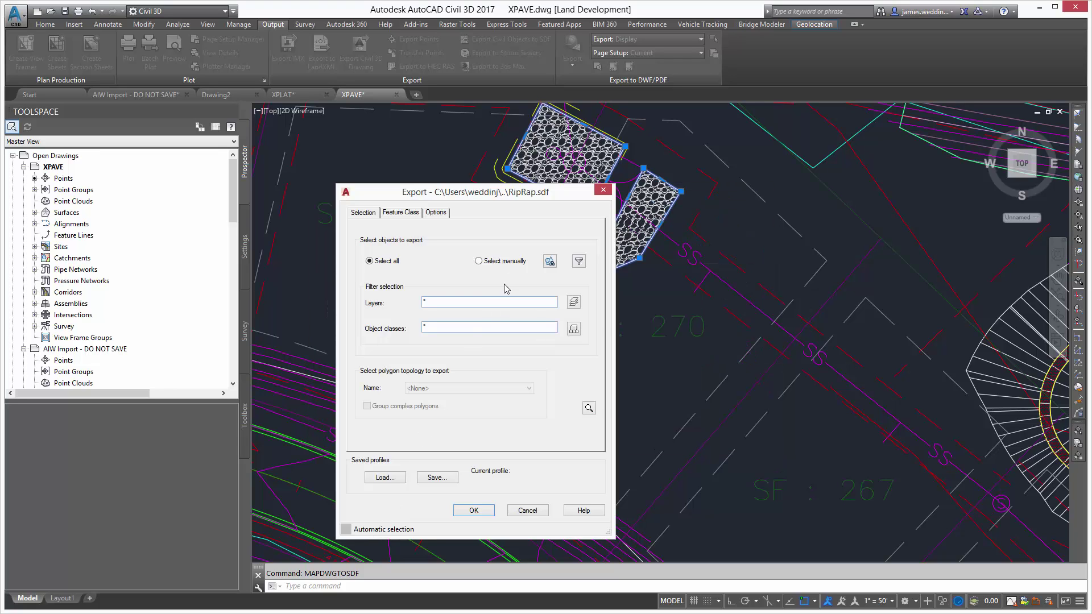
pyautogui.click(479, 261)
# Complete the riprap export, then add XPLAT.sdf to the model as a new Parcels source.
pyautogui.click(473, 511)
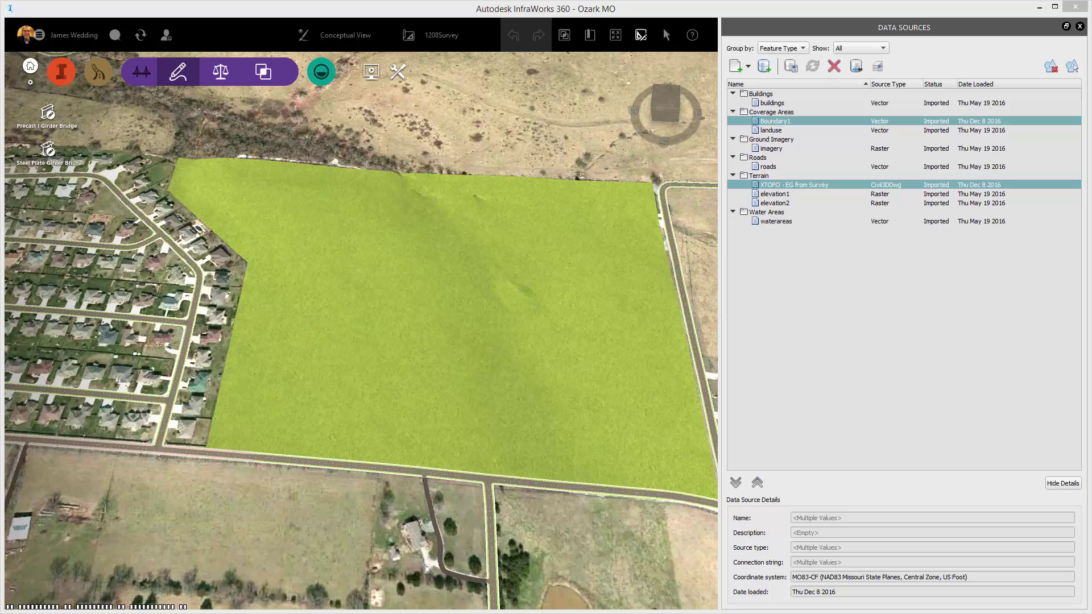
pyautogui.moveTo(1091, 421); pyautogui.dragTo(403, 336)
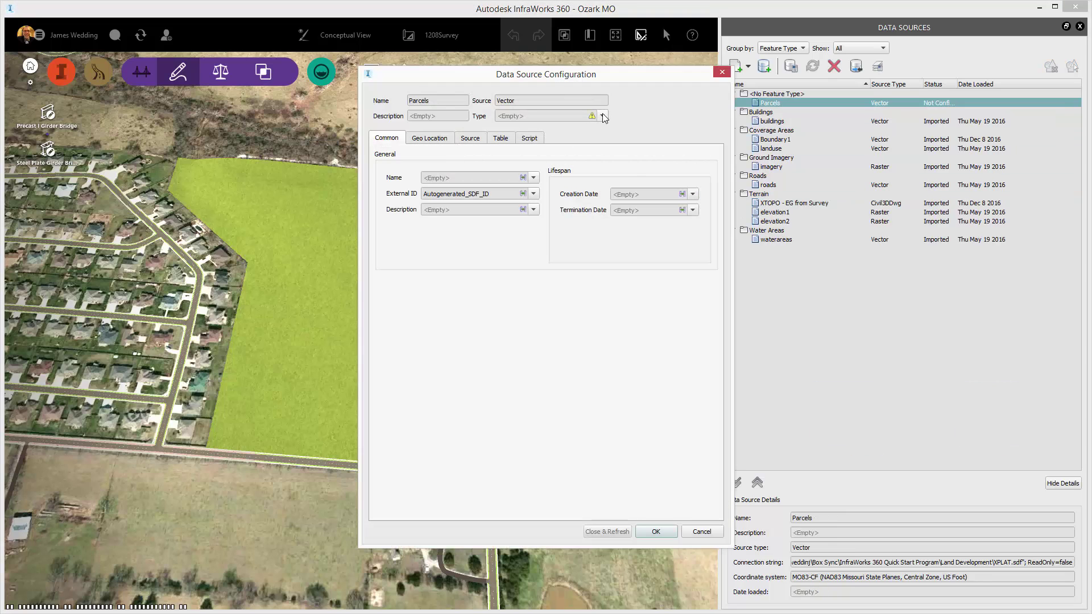
# Configure Parcels as Coverage Areas with the SF Lot rule style and load it.
pyautogui.click(603, 116)
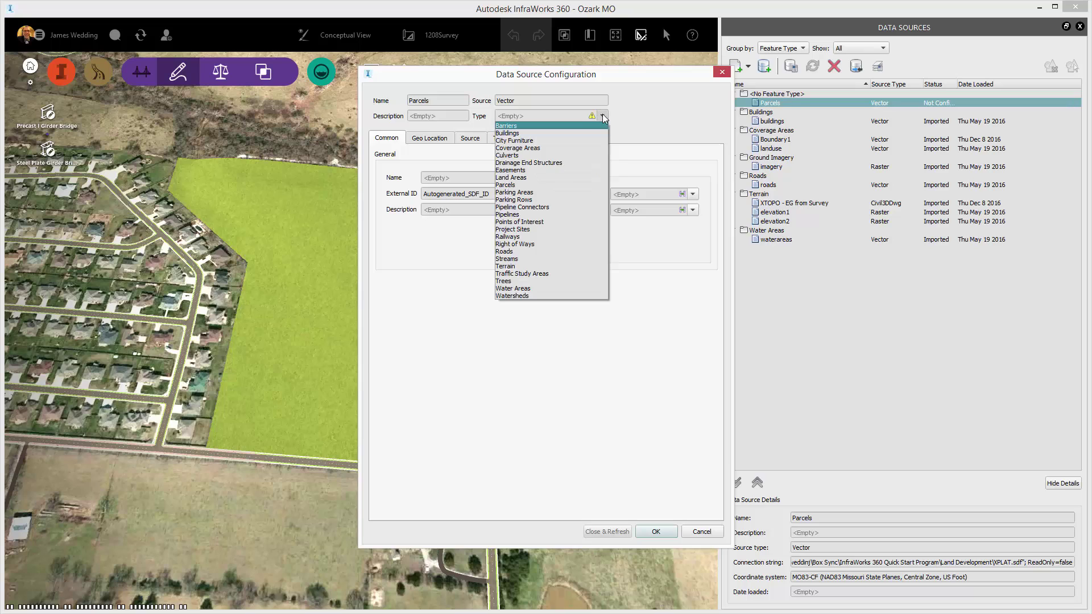
pyautogui.click(604, 117)
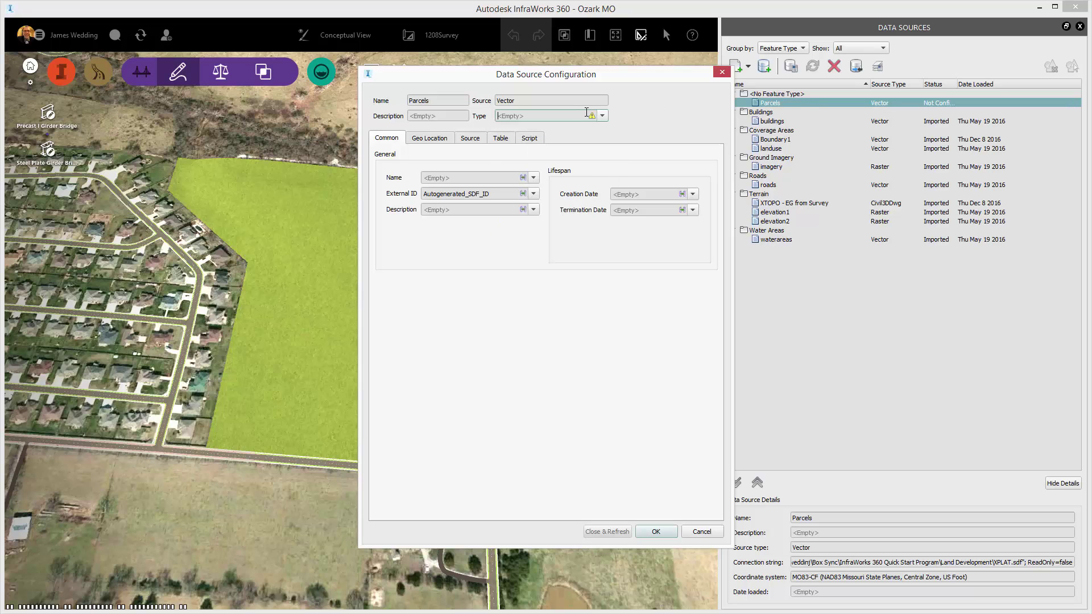
pyautogui.click(602, 116)
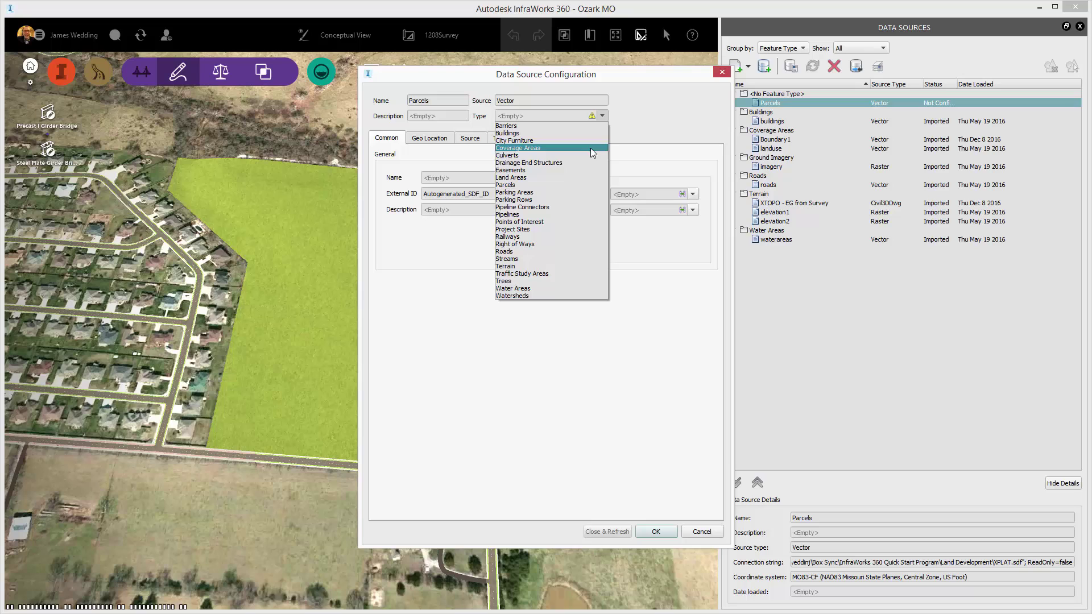
pyautogui.click(592, 148)
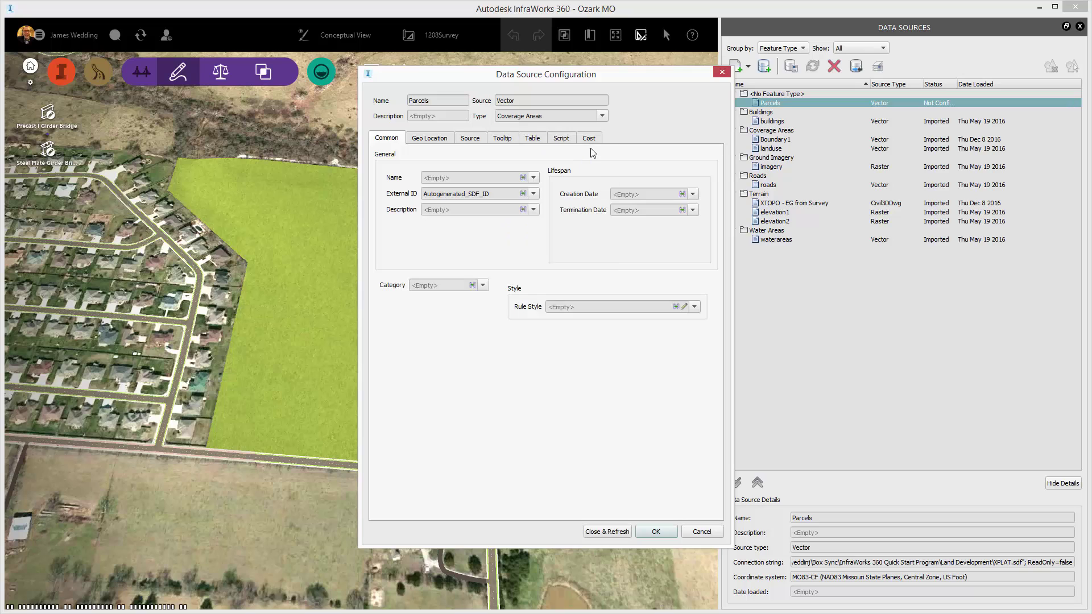
pyautogui.click(684, 308)
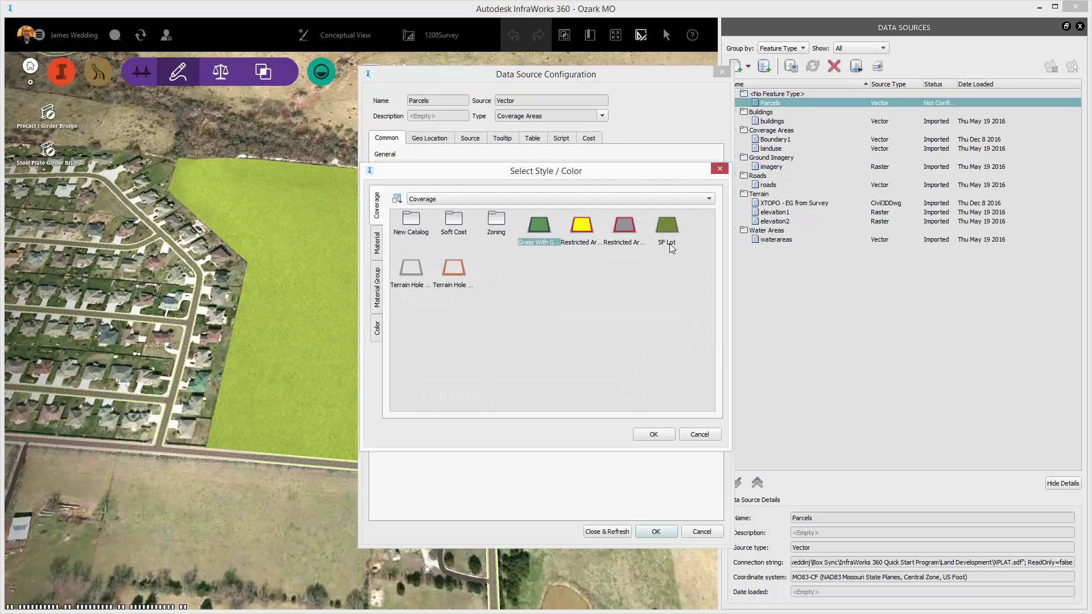
pyautogui.click(671, 228)
pyautogui.click(654, 434)
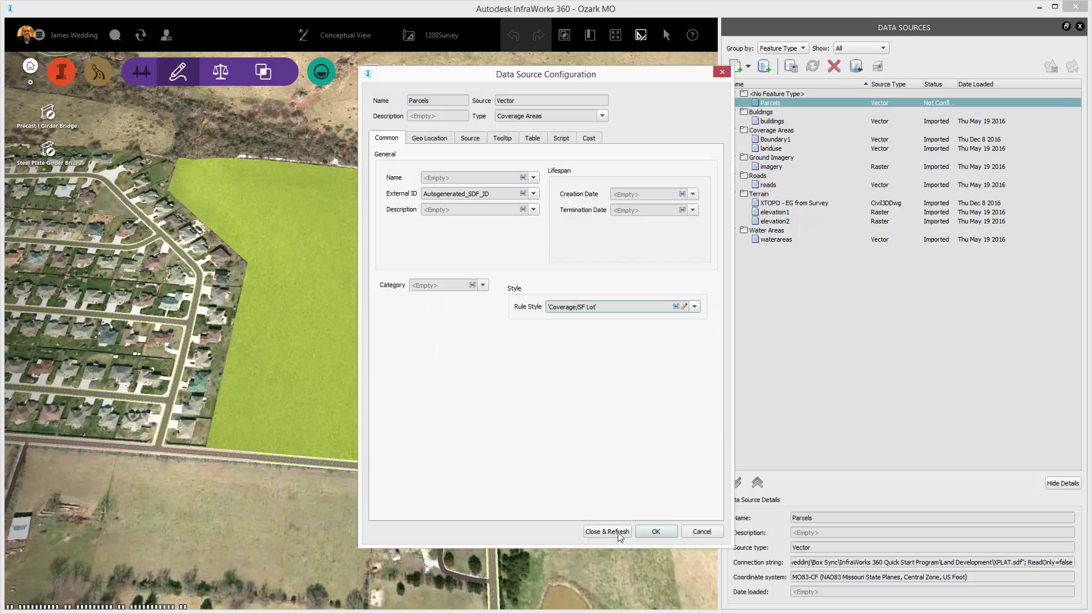
pyautogui.click(607, 532)
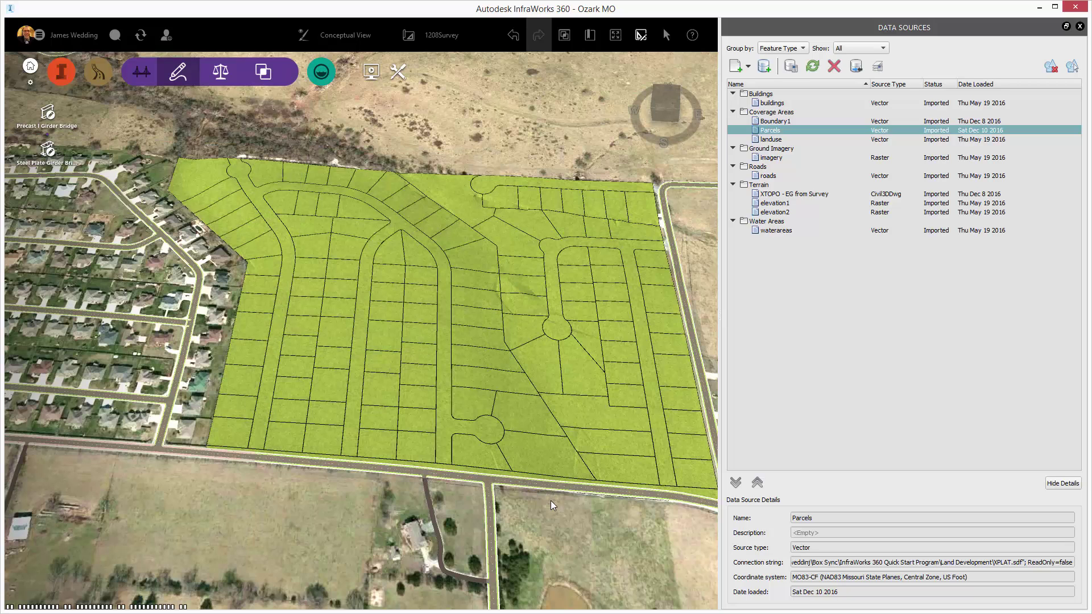
# Restyle the road strip coverages between the lots with a grey City Block material.
pyautogui.click(556, 250)
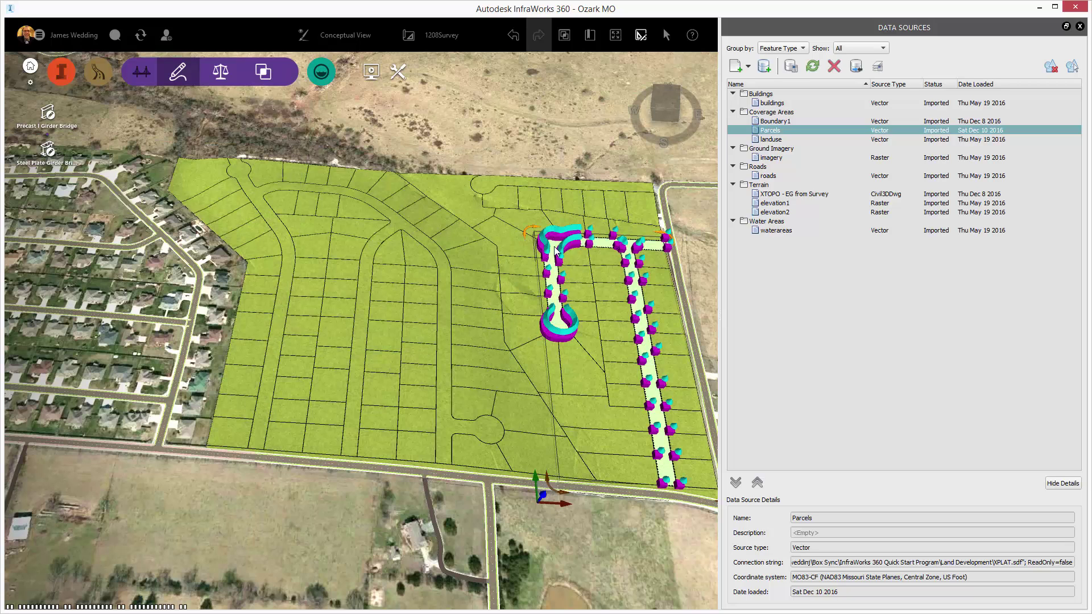
pyautogui.click(693, 175)
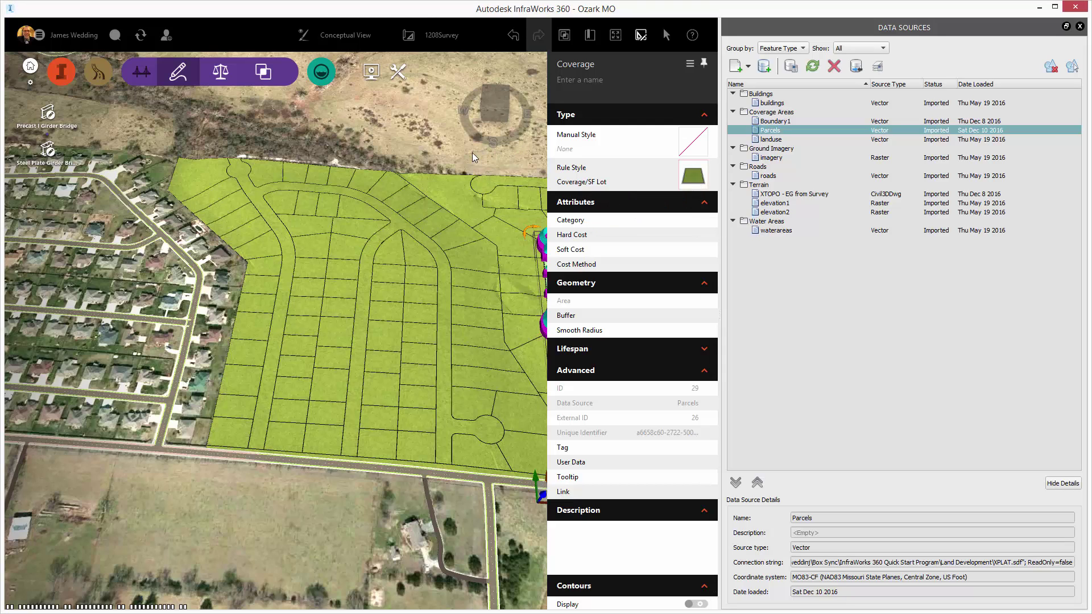
pyautogui.click(446, 322)
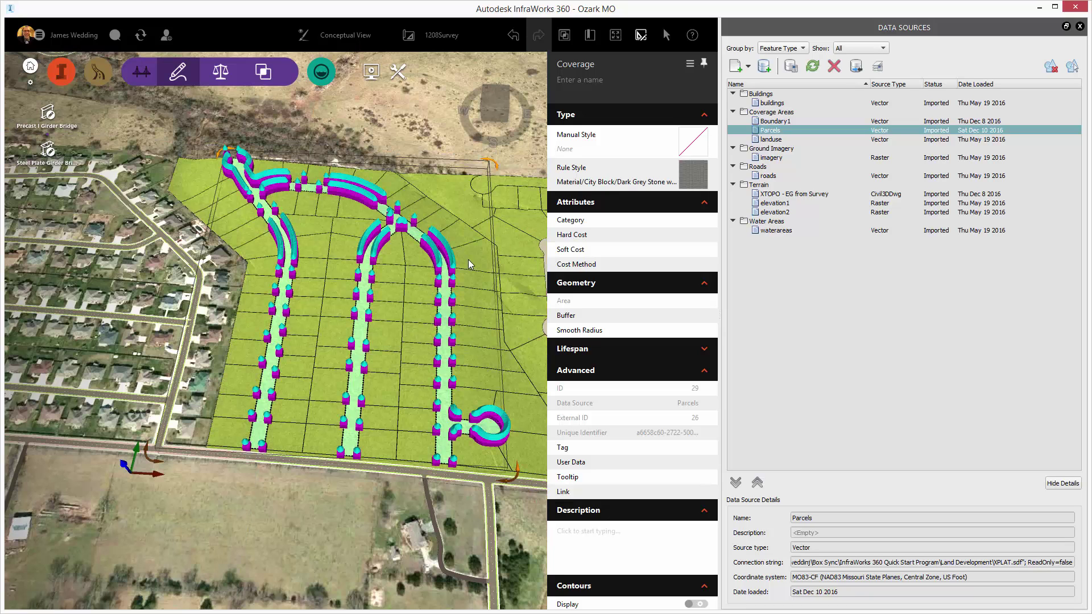
pyautogui.click(690, 176)
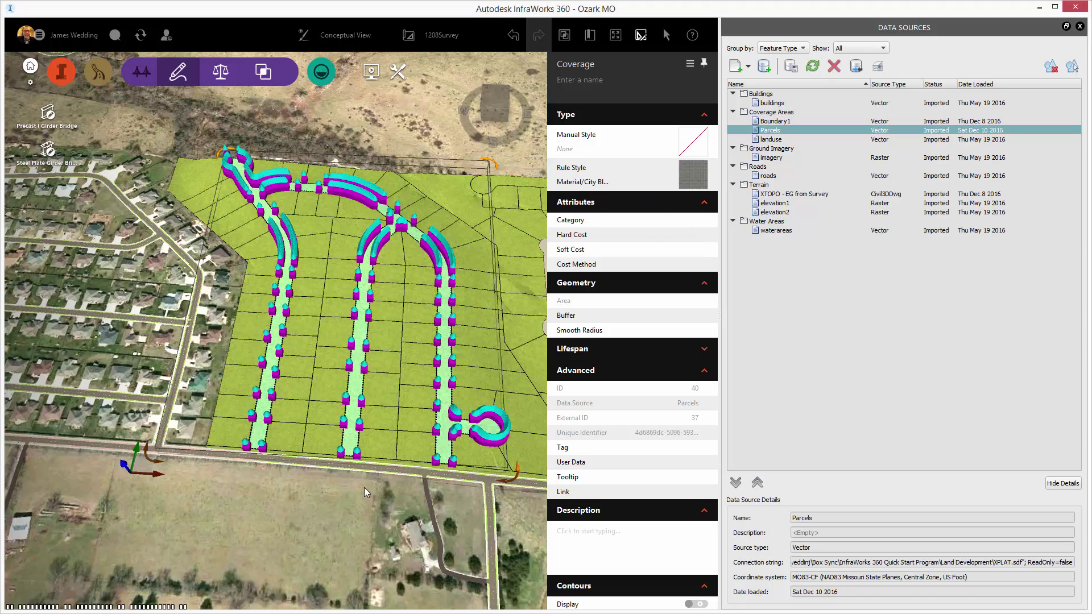
pyautogui.press('Escape')
pyautogui.moveTo(523, 335); pyautogui.dragTo(550, 248, button='middle')
pyautogui.click(670, 115)
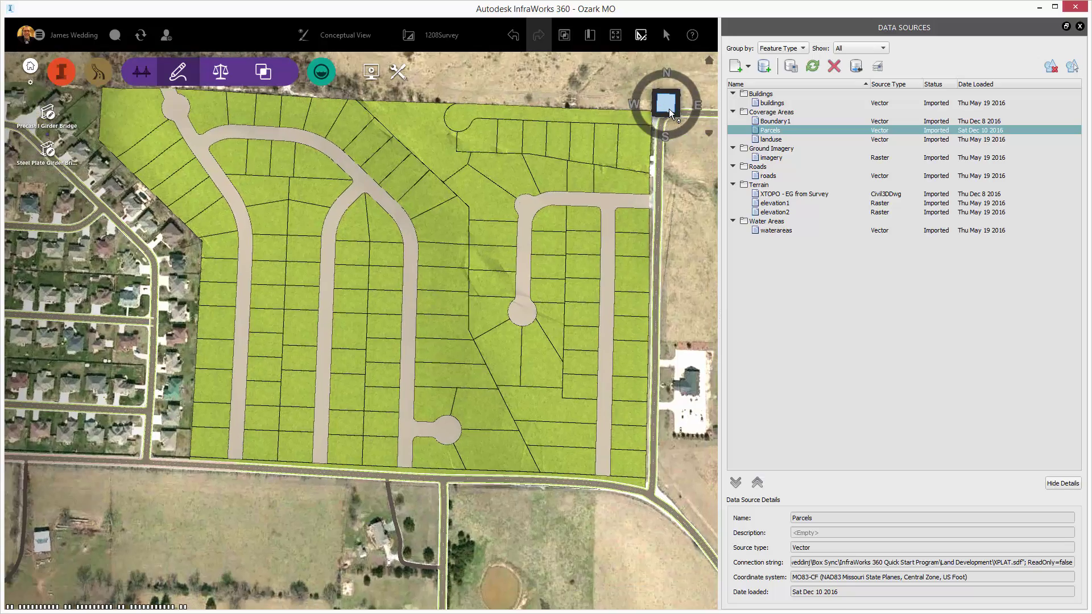
pyautogui.moveTo(542, 402); pyautogui.dragTo(484, 160, button='middle')
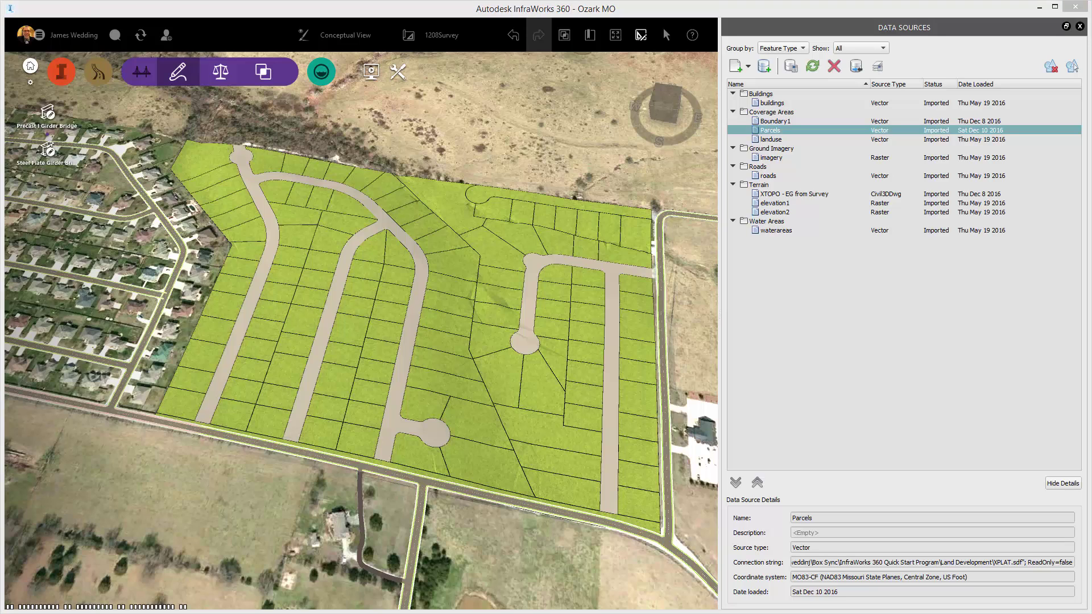
# Import XPAVE.dwg as an AutoCAD Civil 3D DWG and accept its default source configuration.
pyautogui.moveTo(1090, 432); pyautogui.dragTo(477, 351)
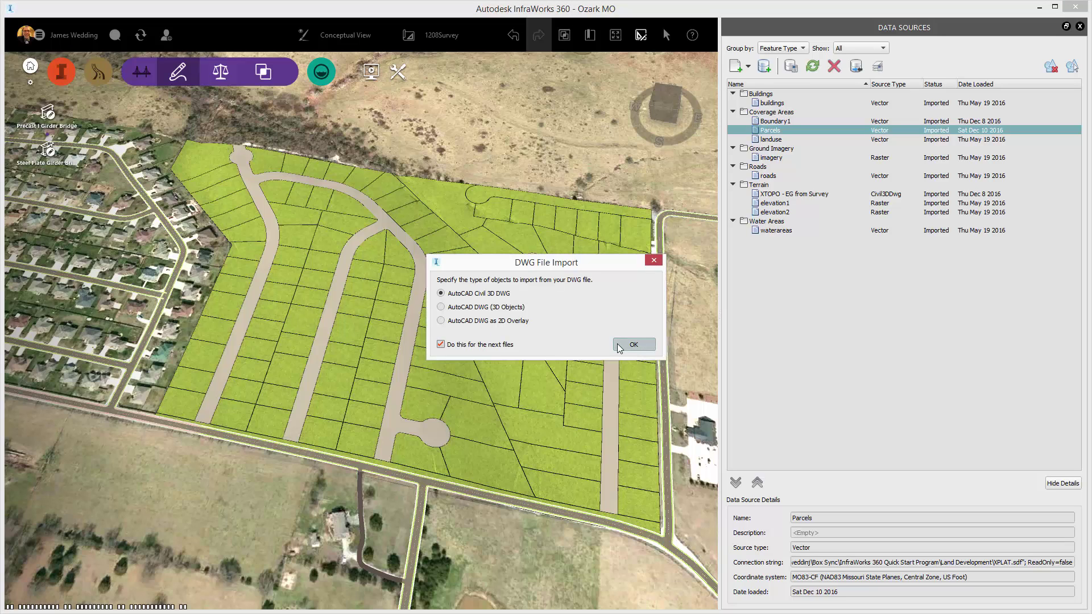
pyautogui.click(633, 344)
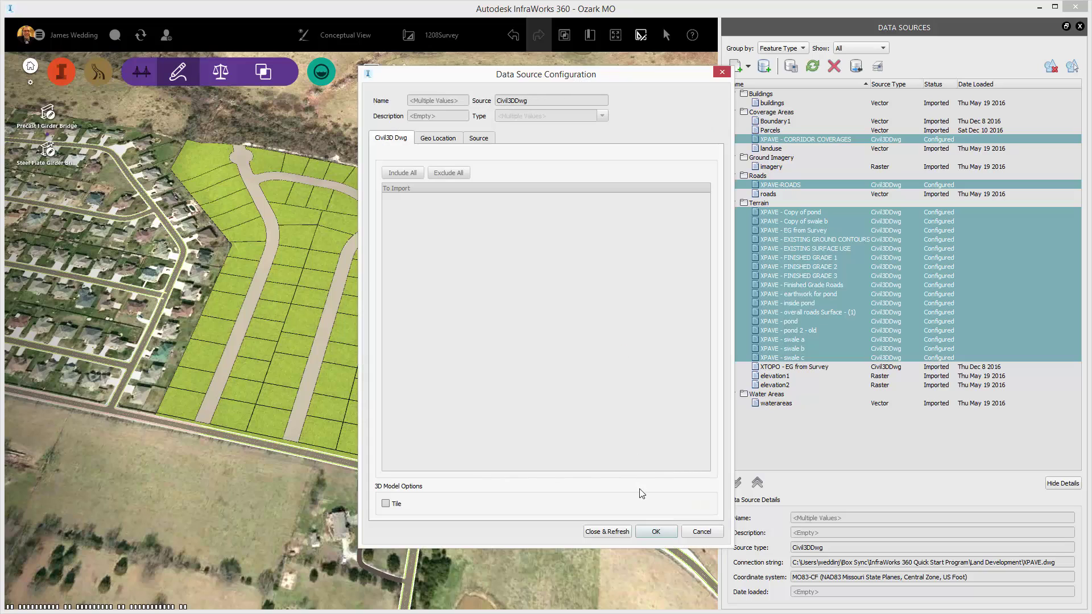
pyautogui.click(656, 534)
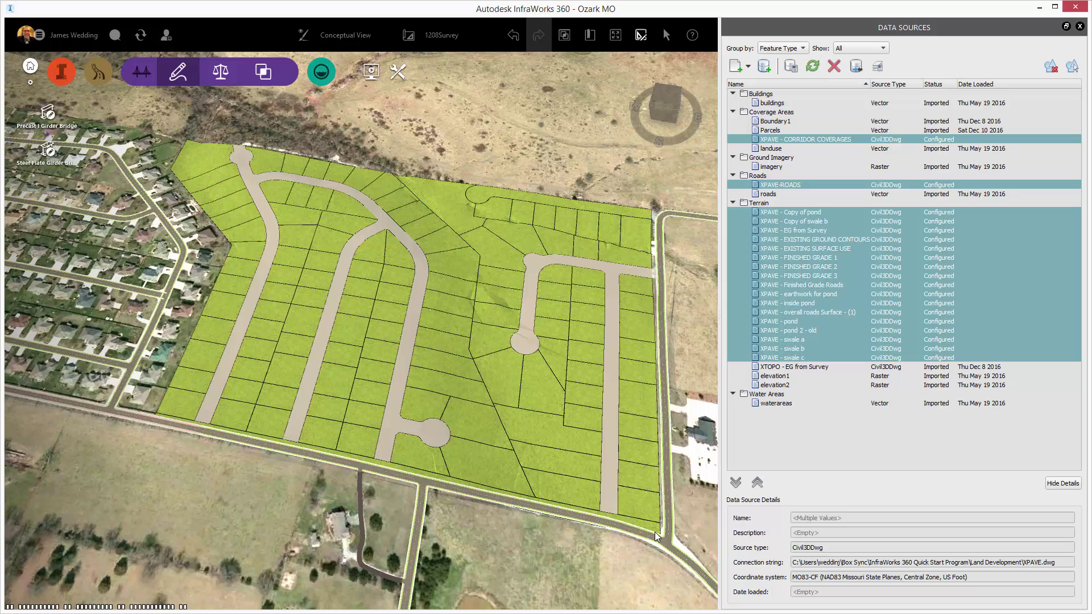
# Turn off grid conversion for the XPAVE Finished Grade Roads surface and reload it.
pyautogui.click(813, 453)
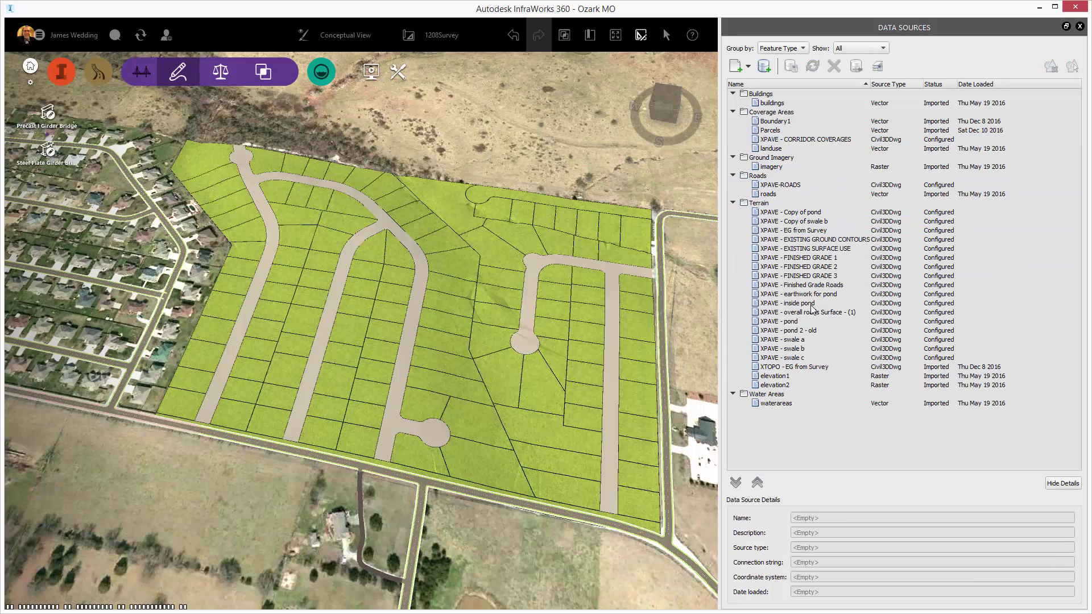
pyautogui.click(808, 288)
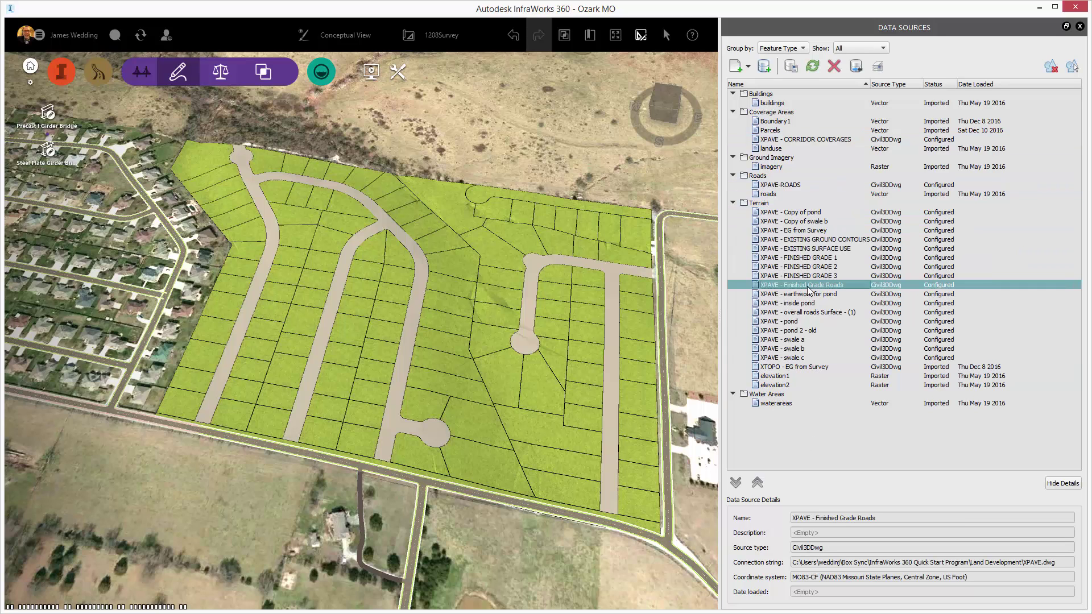
pyautogui.doubleClick(808, 288)
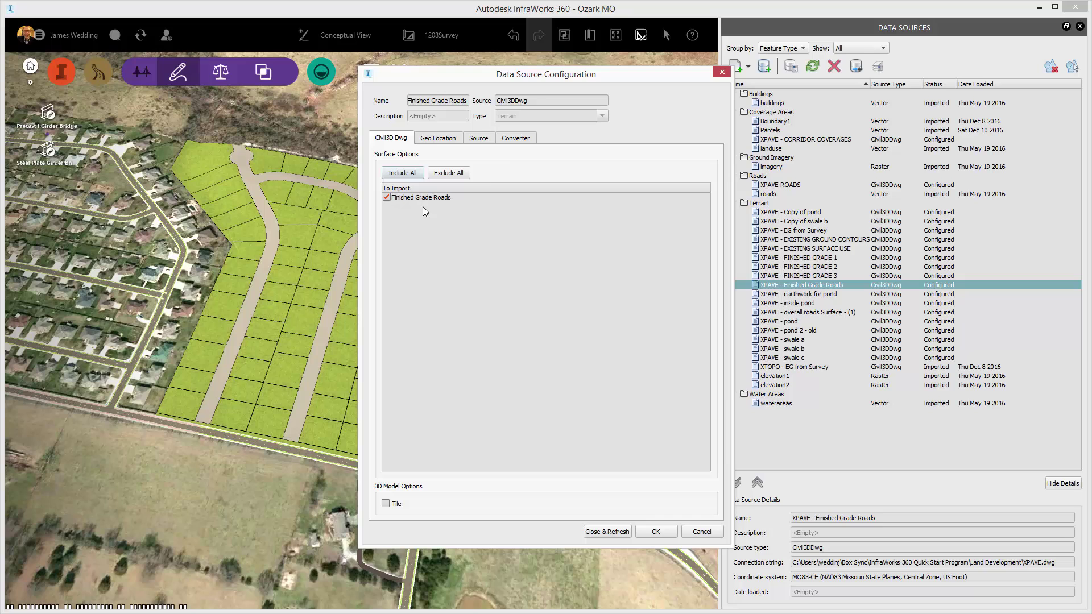
pyautogui.click(516, 138)
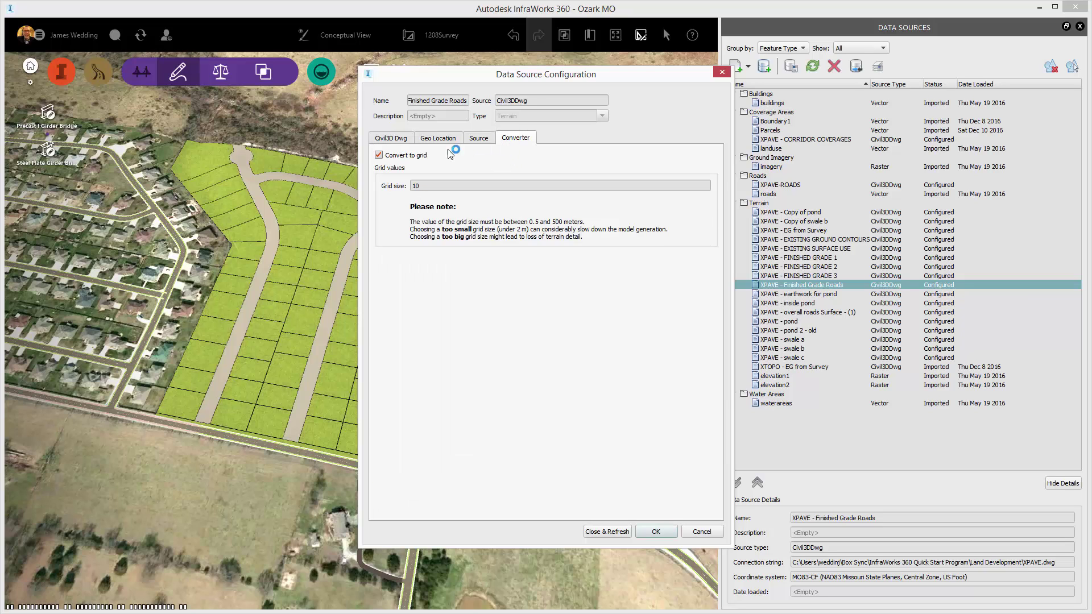
pyautogui.click(412, 155)
pyautogui.click(607, 531)
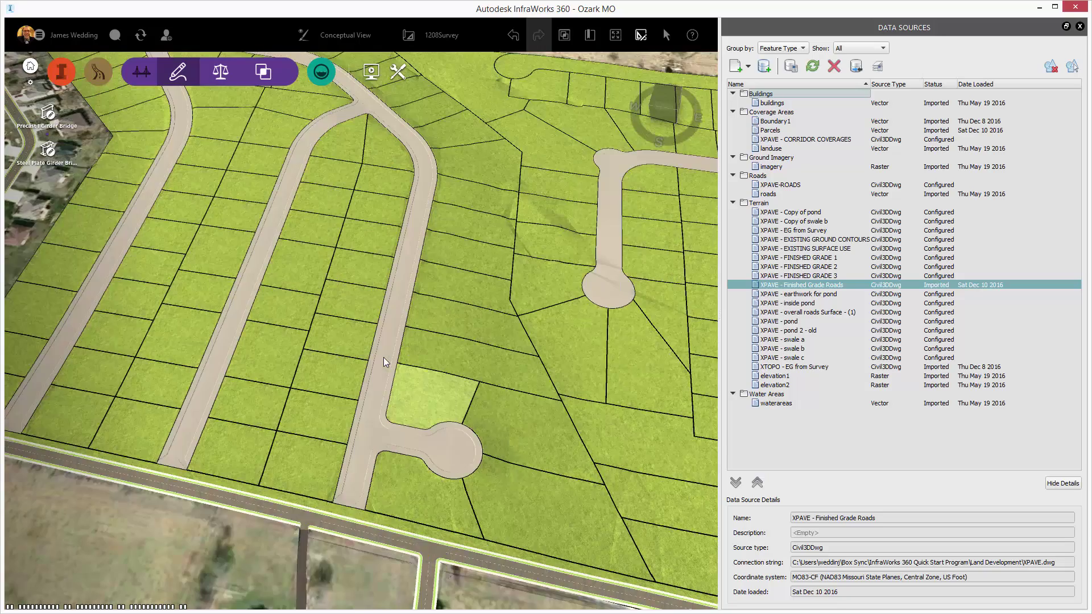
# Zoom in and back out to review the road surface running between the lots.
pyautogui.scroll(5, 385, 362)
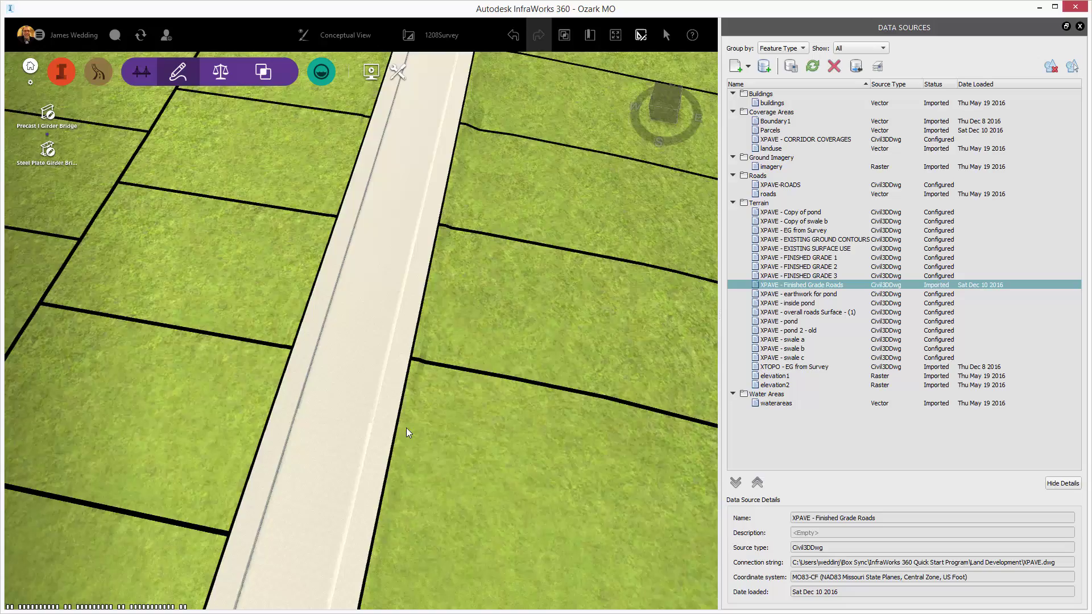
pyautogui.scroll(-5, 408, 433)
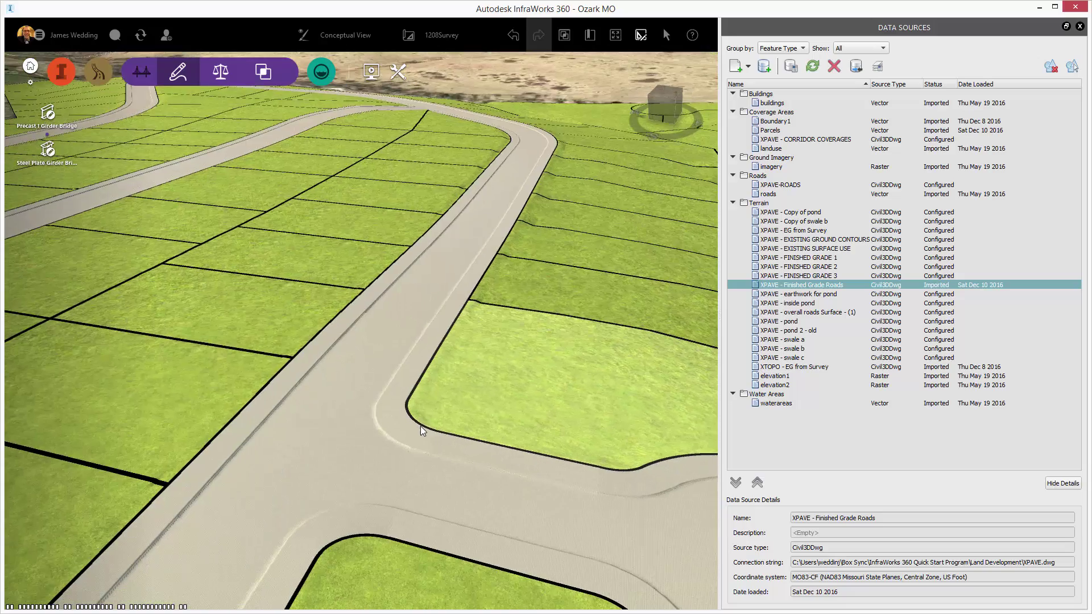
pyautogui.scroll(-5, 422, 430)
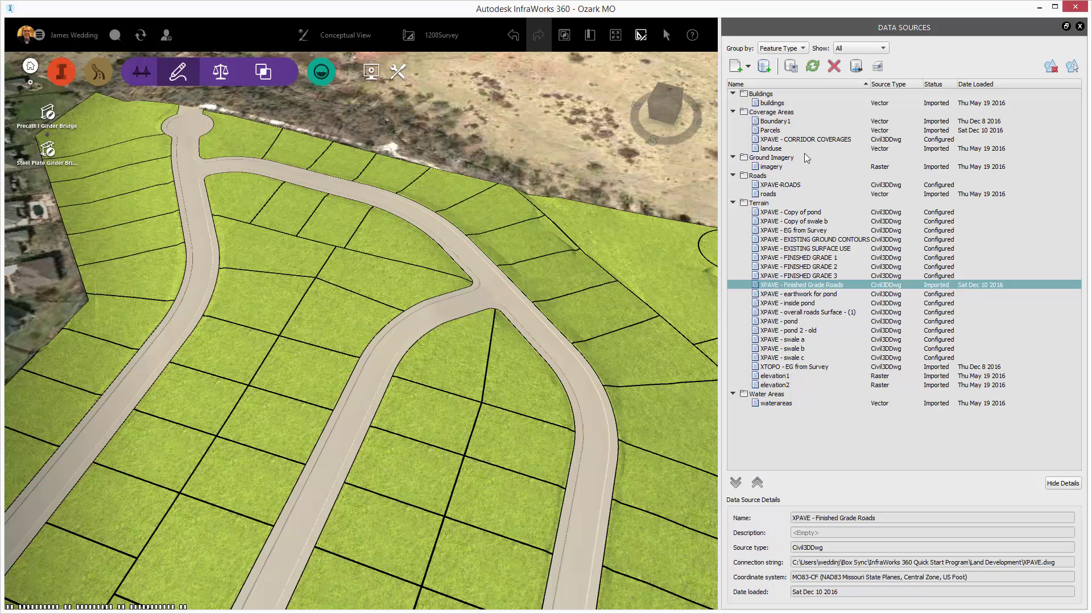
# Import the XPAVE - CORRIDOR COVERAGES source with its default settings.
pyautogui.click(801, 142)
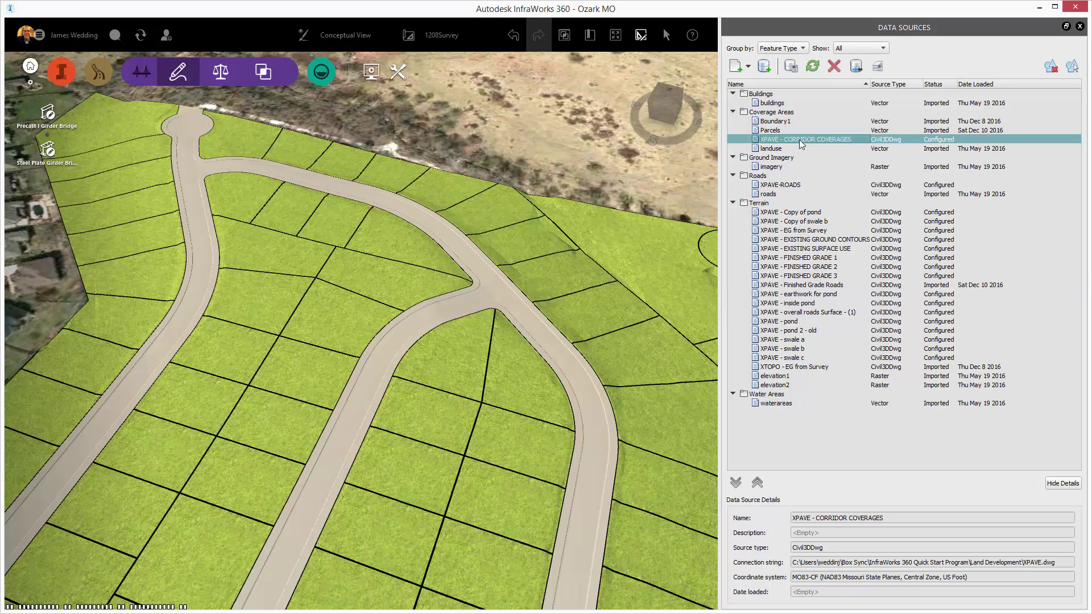
pyautogui.doubleClick(801, 141)
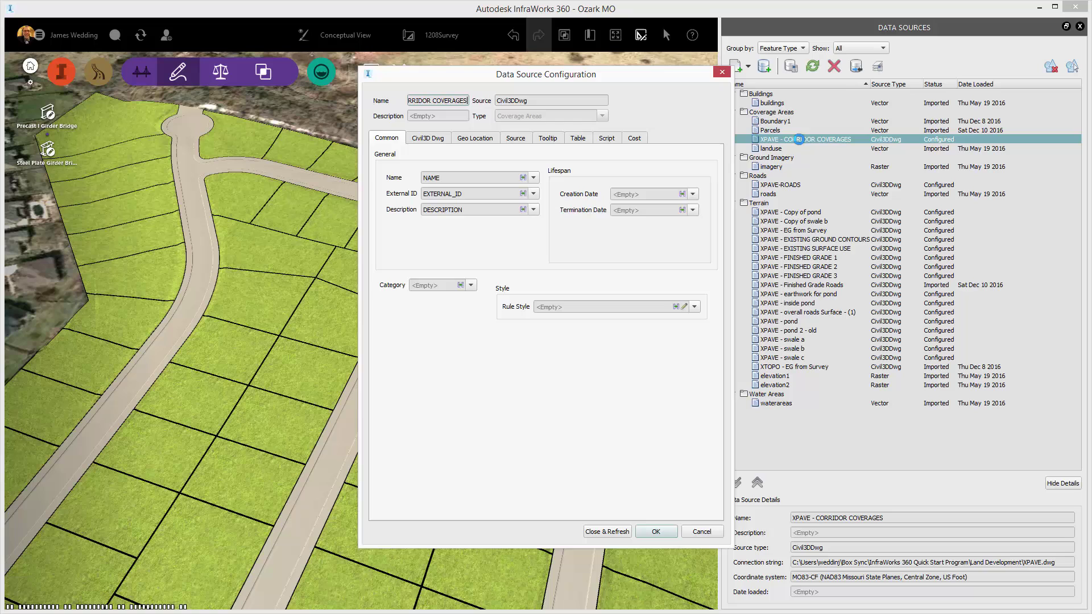
pyautogui.click(617, 537)
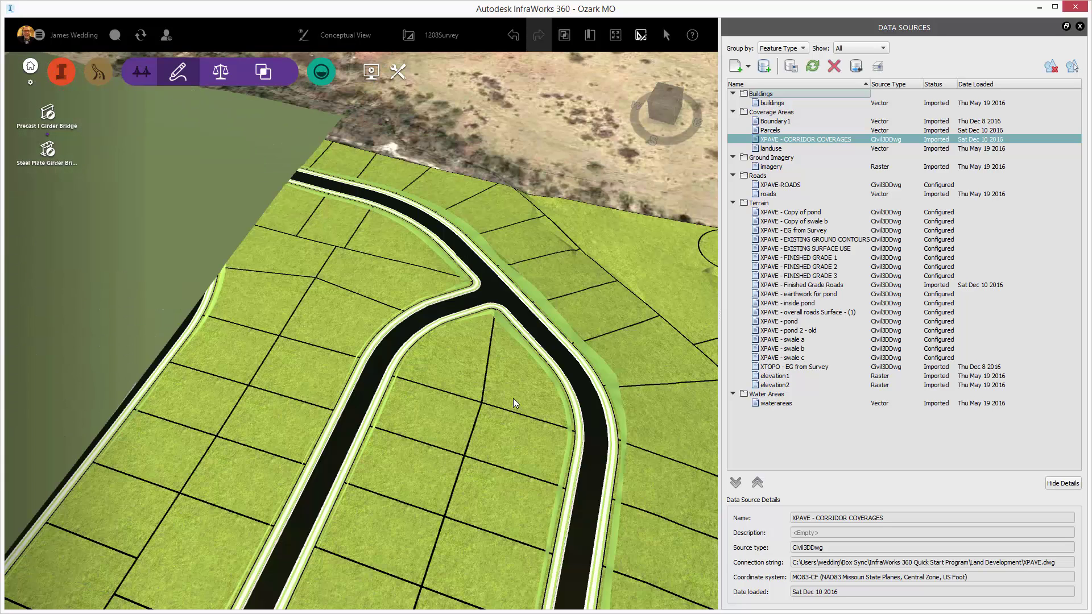
# Inspect the rule styles of the daylight slope strips and the road-edge coverage.
pyautogui.click(541, 340)
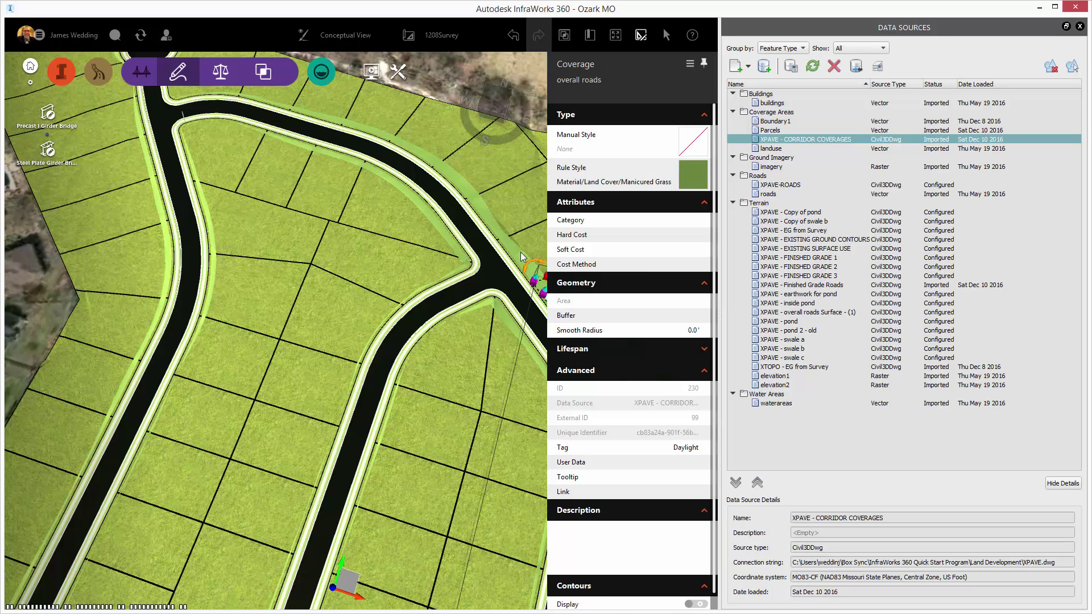
pyautogui.keyDown('ctrl'); pyautogui.click(490, 219); pyautogui.keyUp('ctrl')
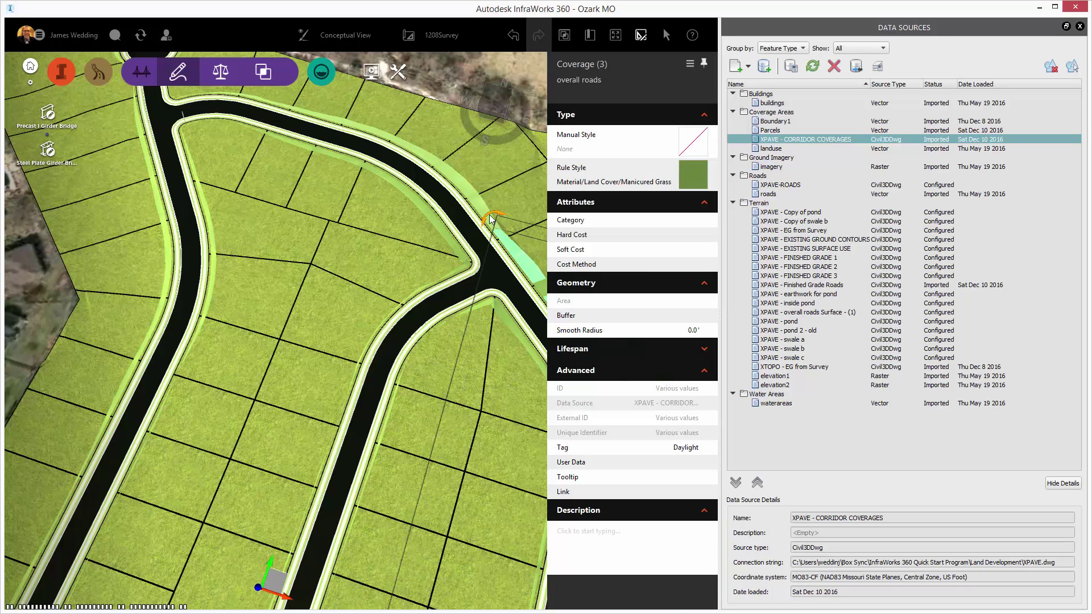
pyautogui.click(690, 180)
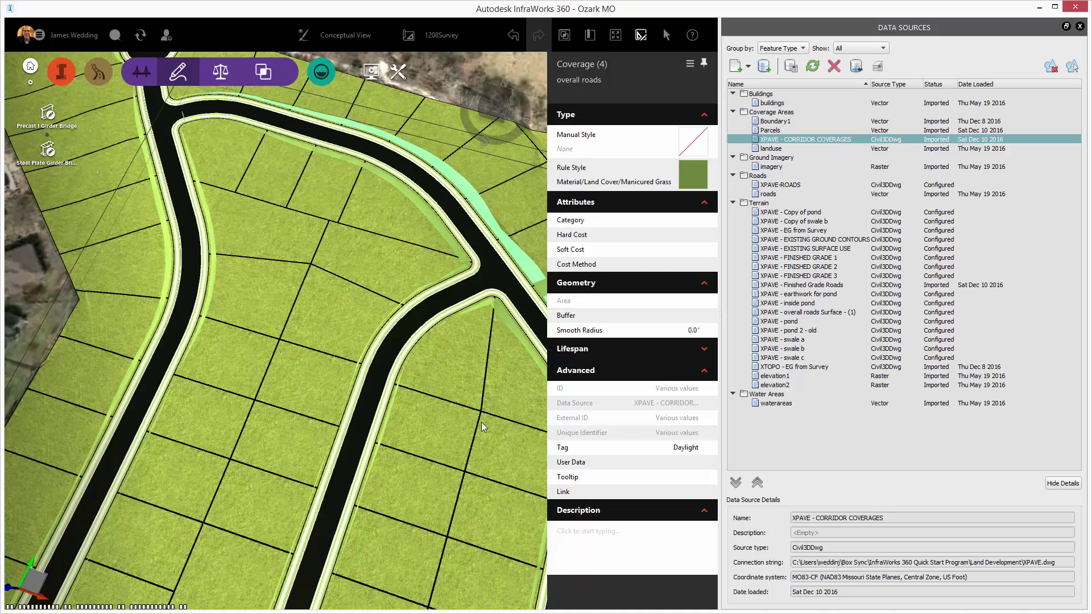
pyautogui.press('Escape')
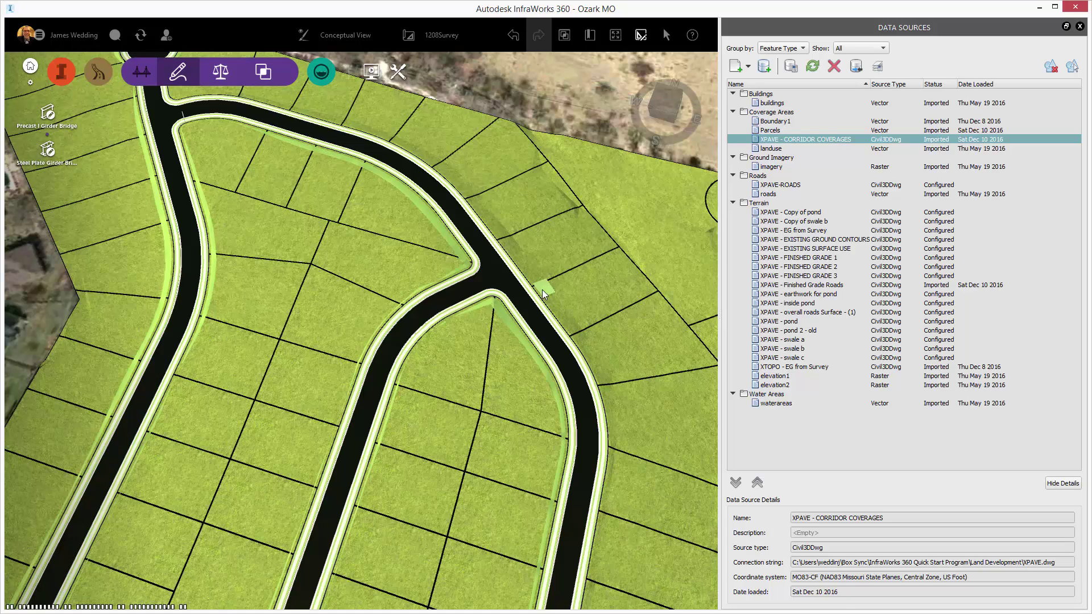
pyautogui.click(543, 294)
pyautogui.click(691, 181)
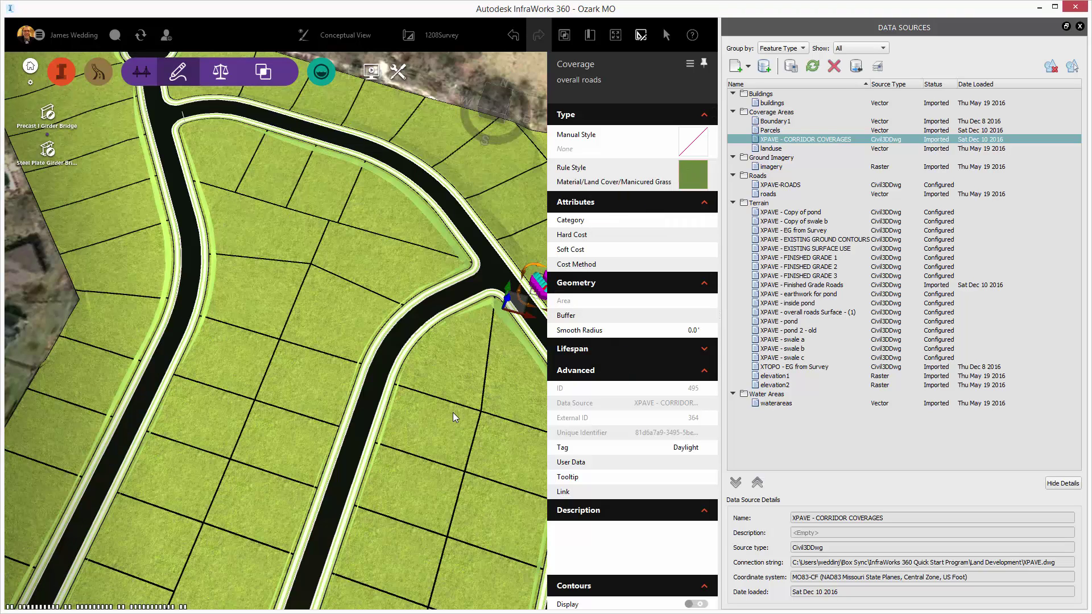
pyautogui.press('Escape')
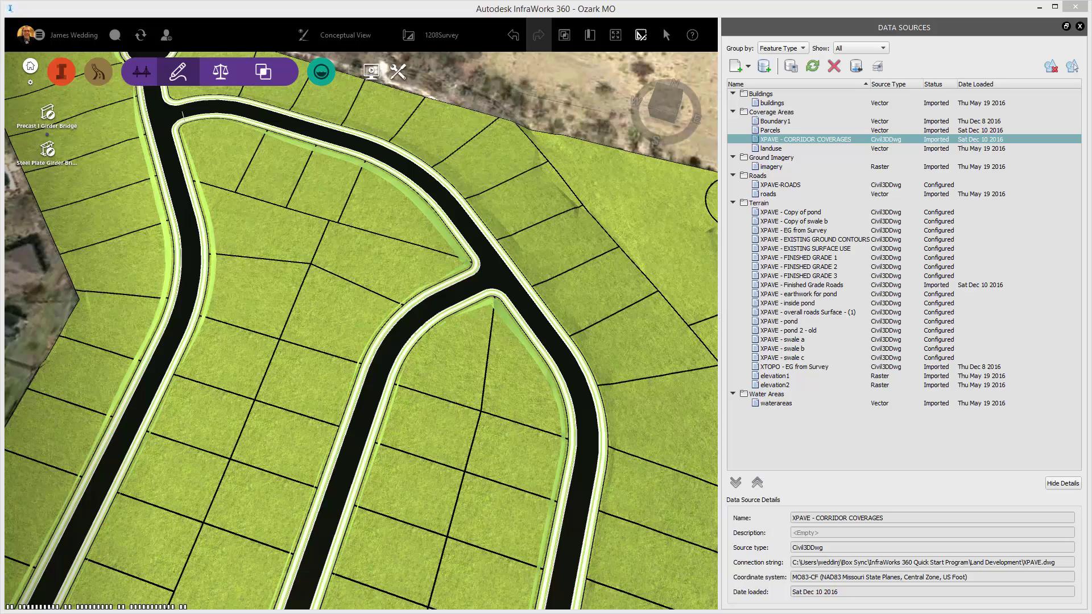
# Add RipRap.sdf as Coverage Areas styled Material > Land Cover > Riverstone and import it.
pyautogui.moveTo(1089, 417); pyautogui.dragTo(608, 292)
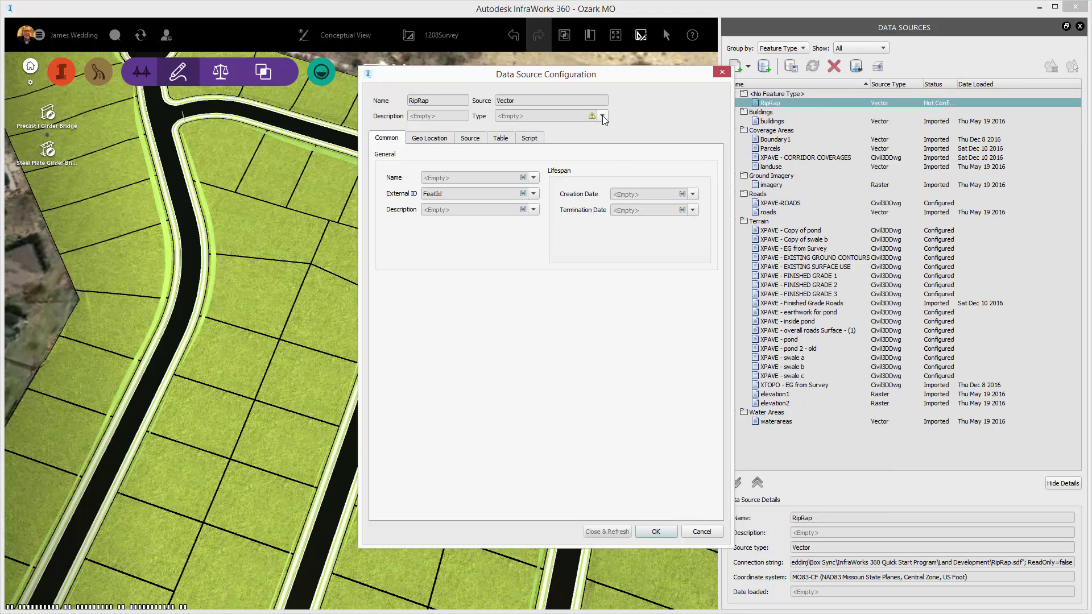
pyautogui.click(602, 116)
pyautogui.click(546, 149)
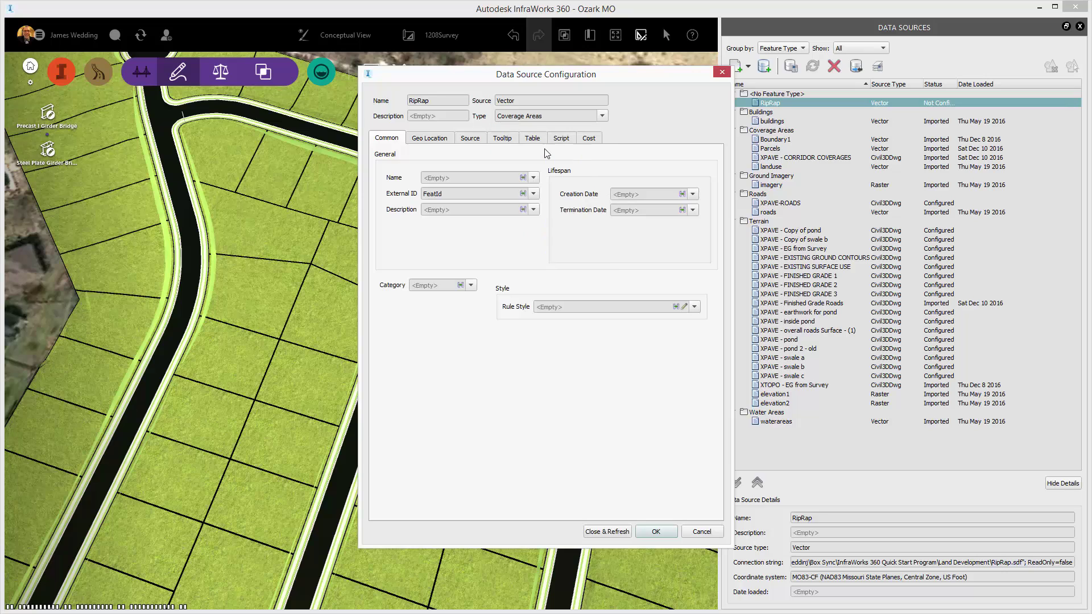
pyautogui.click(685, 307)
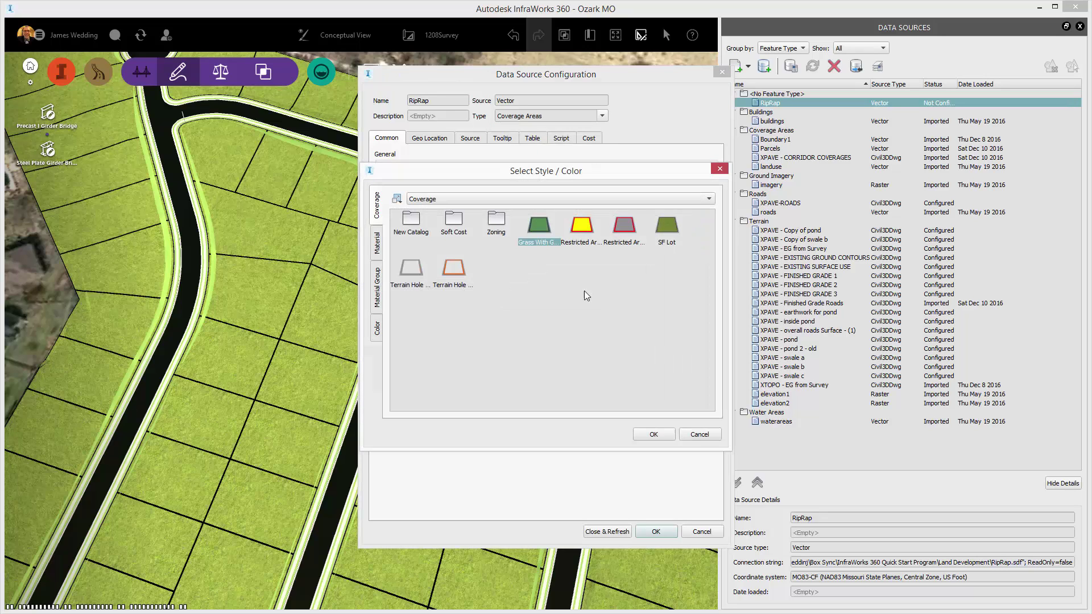
pyautogui.click(381, 253)
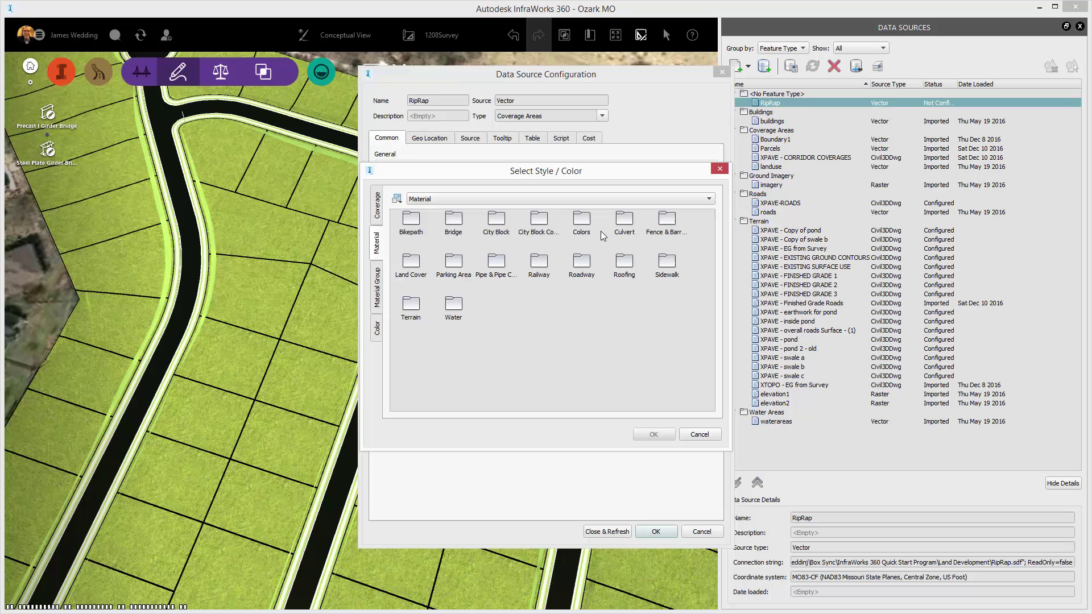
pyautogui.doubleClick(421, 265)
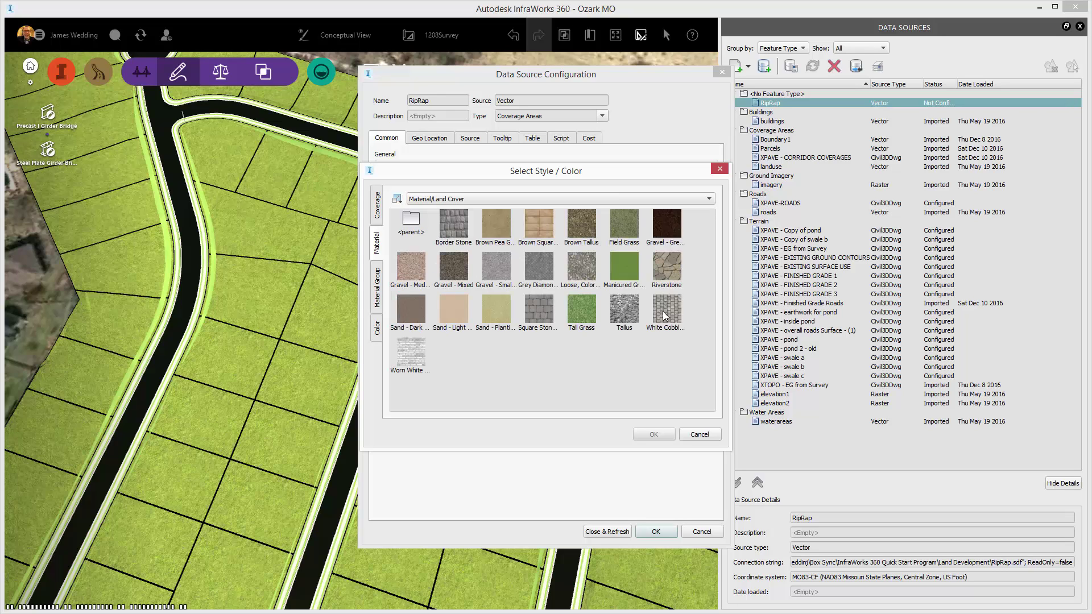
pyautogui.click(665, 279)
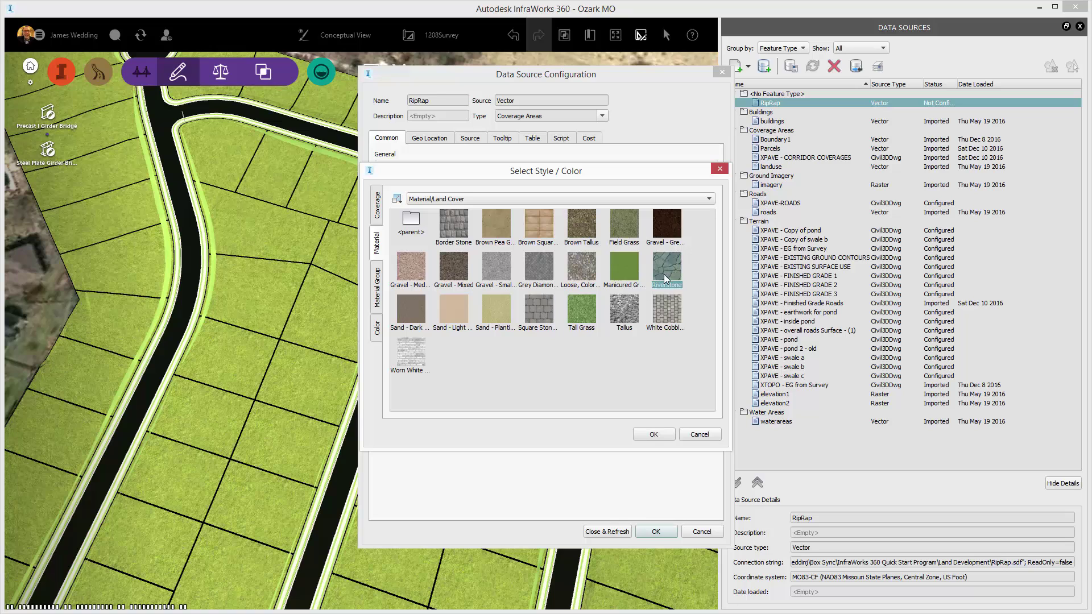
pyautogui.click(652, 434)
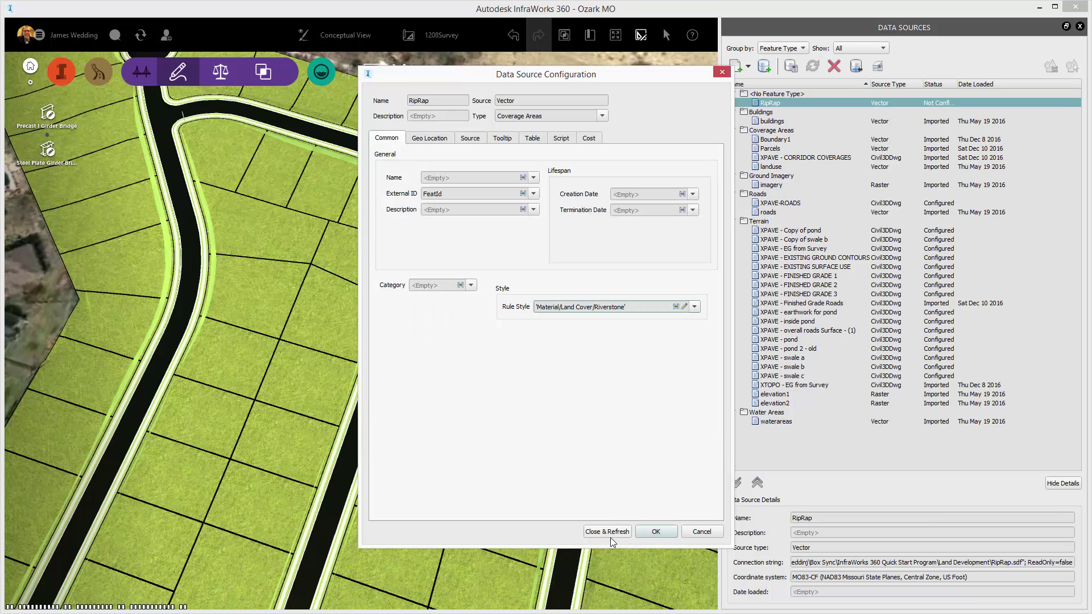
pyautogui.click(611, 538)
pyautogui.scroll(5, 498, 407)
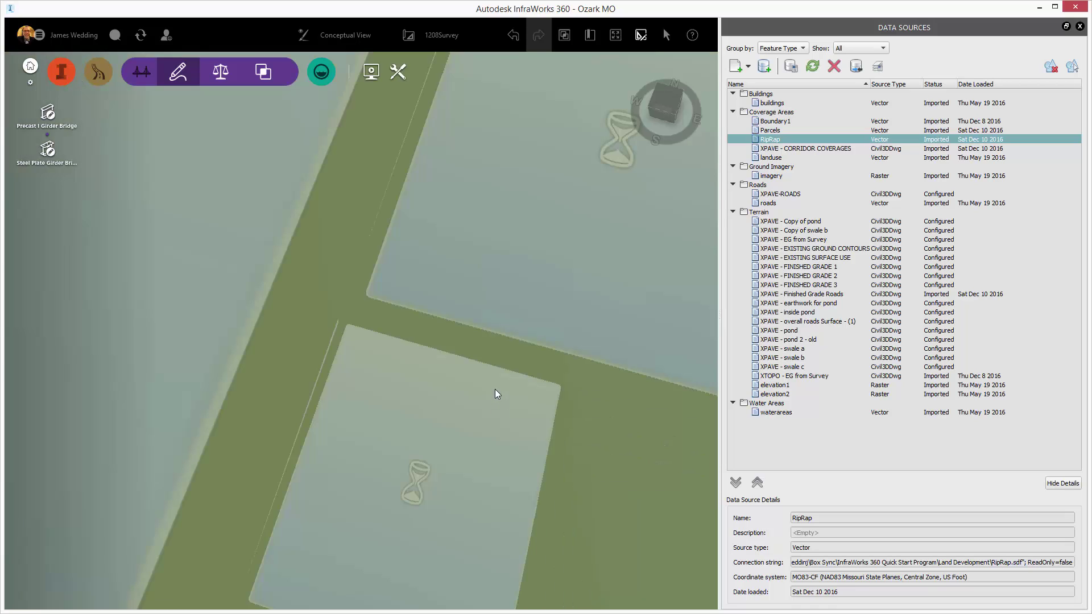
# Zoom and orbit around the riprap path, checking the adjacent paved road coverage.
pyautogui.scroll(-5, 498, 394)
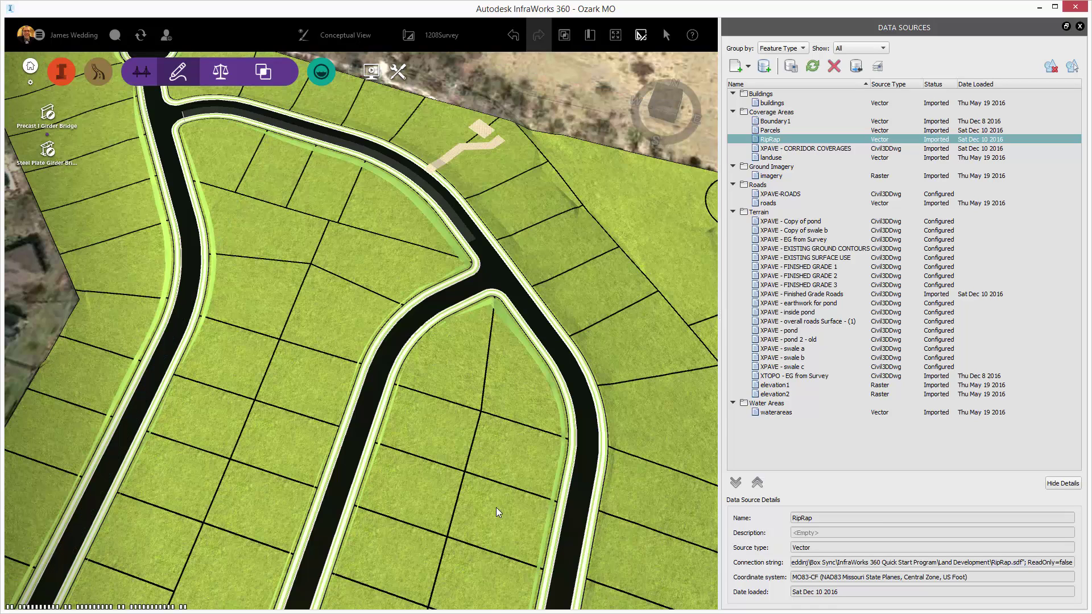
pyautogui.scroll(5, 510, 375)
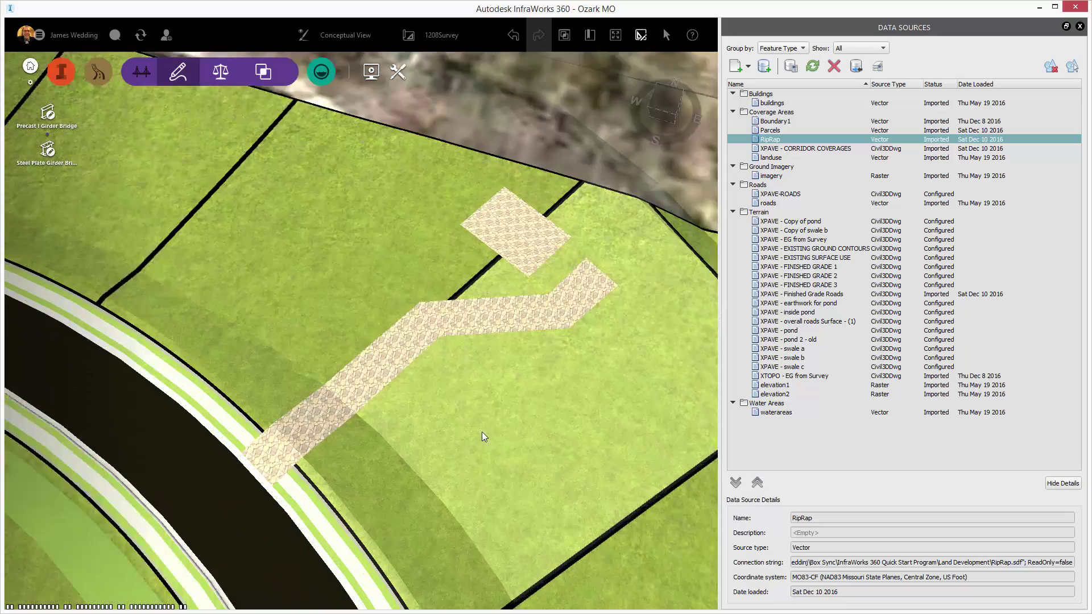
pyautogui.moveTo(602, 421); pyautogui.dragTo(675, 377, button='middle')
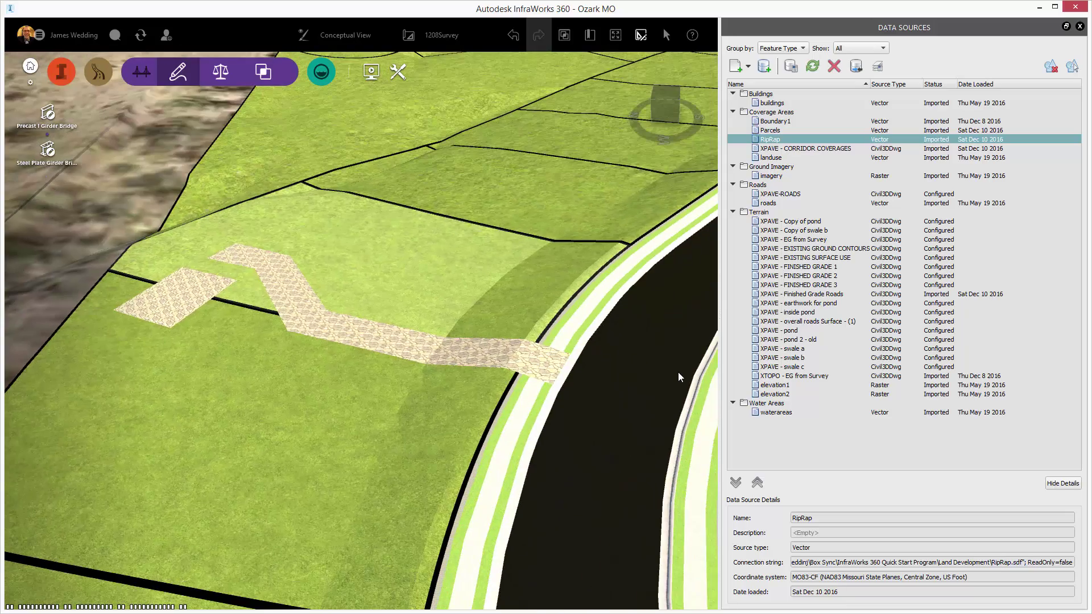
pyautogui.click(679, 376)
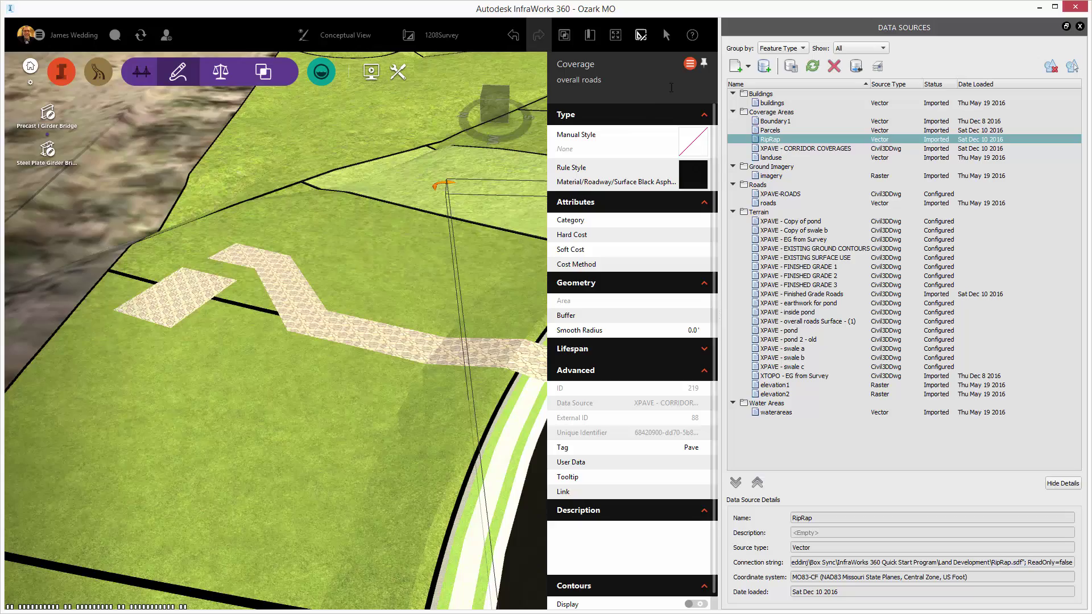
pyautogui.scroll(-5, 471, 237)
pyautogui.press('Escape')
# Rotate and zoom out to an overview of the whole subdivision.
pyautogui.moveTo(432, 296); pyautogui.dragTo(290, 225, button='middle')
pyautogui.scroll(-5, 394, 391)
pyautogui.scroll(-5, 469, 388)
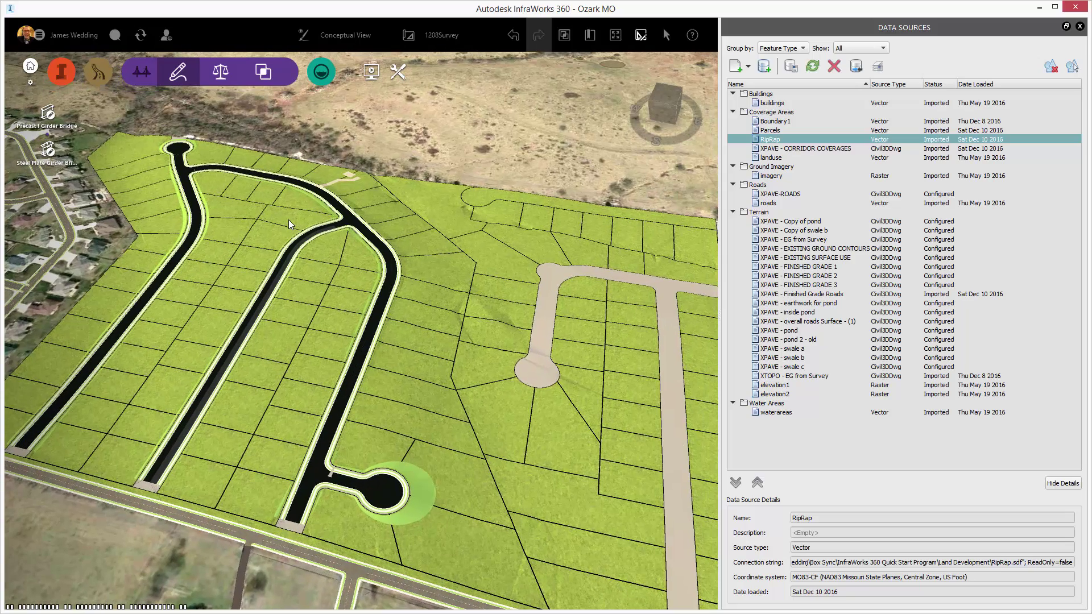